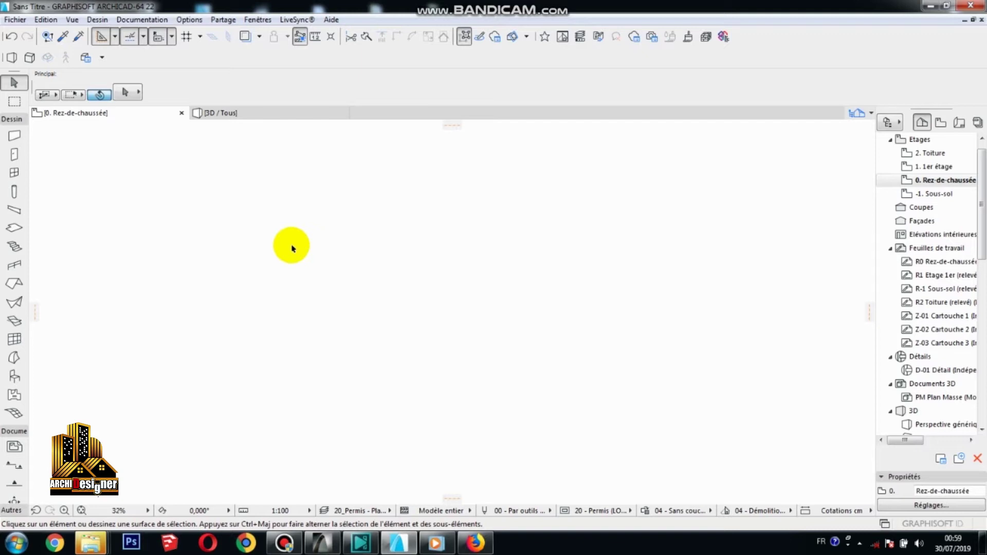
Open the ground-floor view 0. Rez-de-chaussée from PER Etages in the PERMIS (LOD 200) view set.
scroll(499, 385, up, 1)
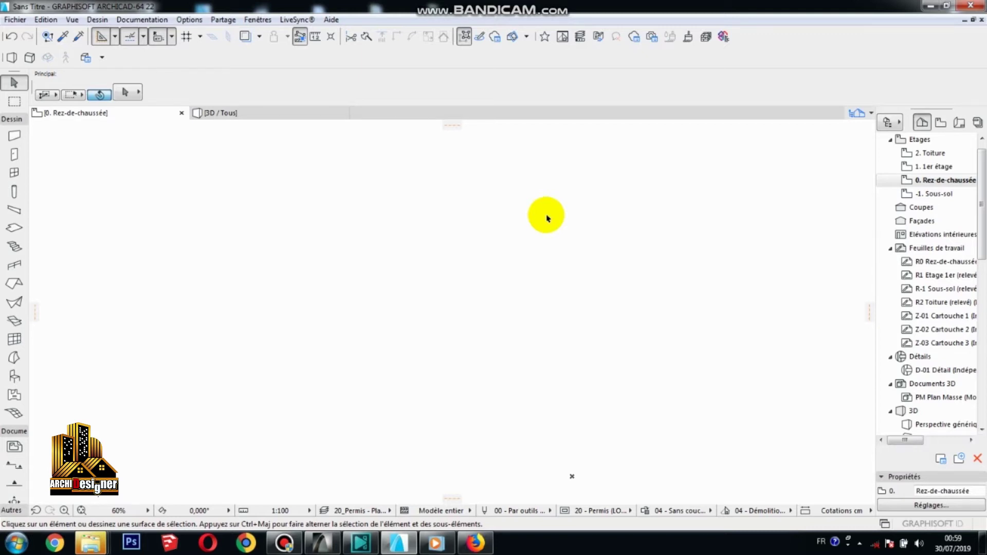
scroll(972, 174, up, 1)
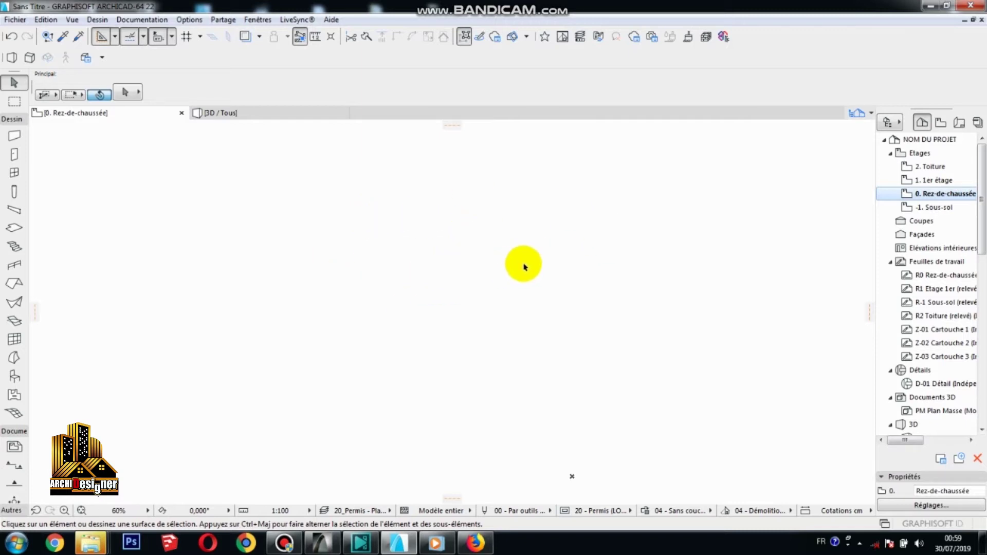
click(904, 181)
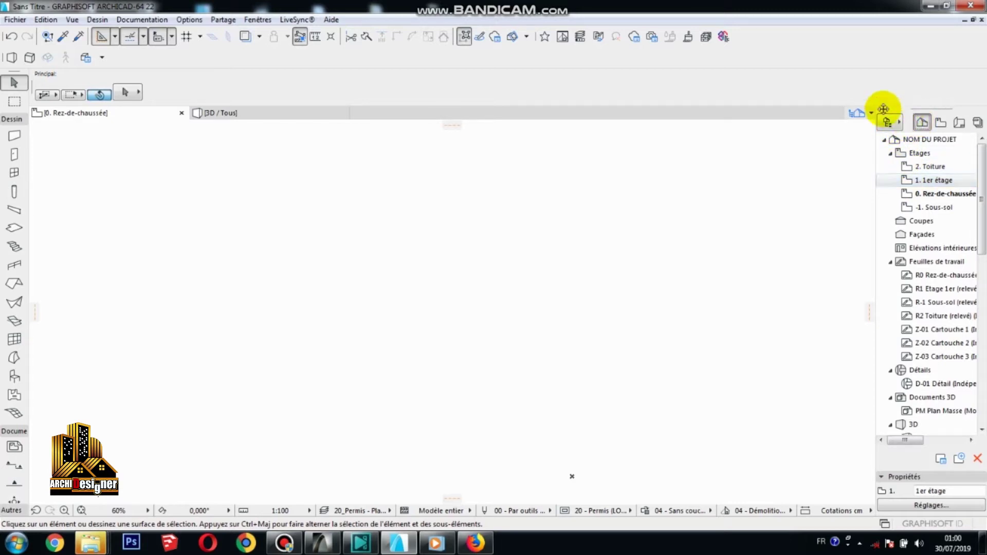
click(933, 195)
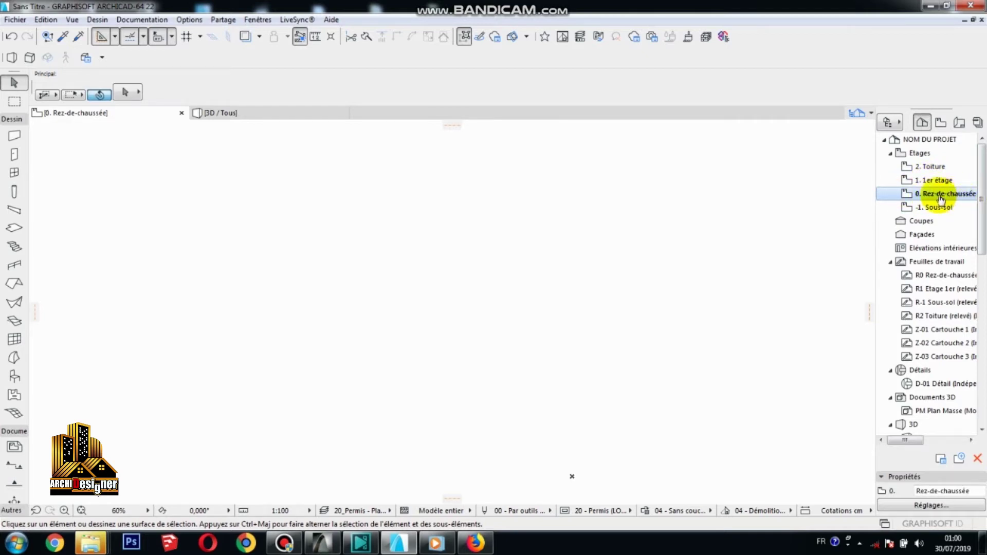
click(937, 124)
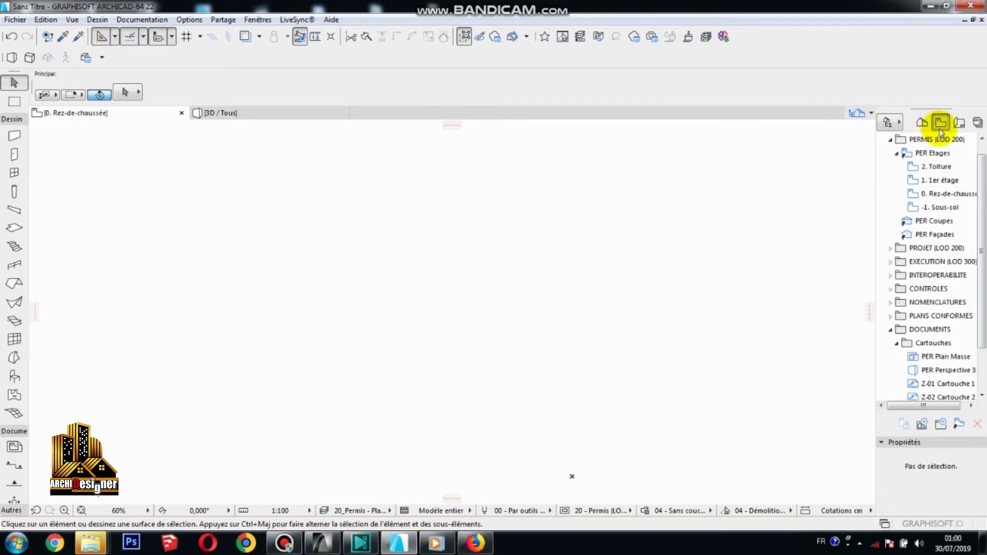
click(943, 194)
double_click(951, 194)
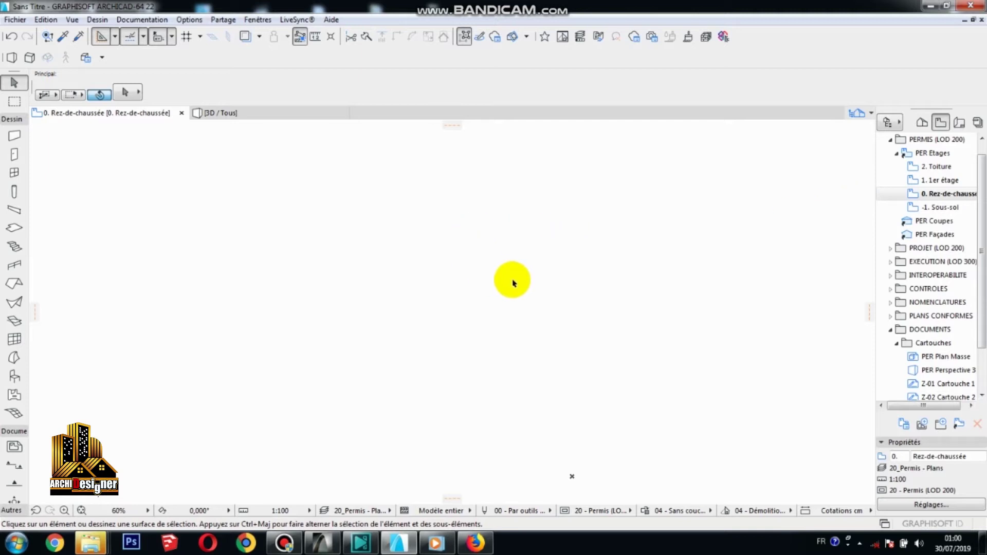
Set the default wall to the composite structure 1.3 - Mur ext. - Béton + Isolation (Sous-sol).
click(15, 136)
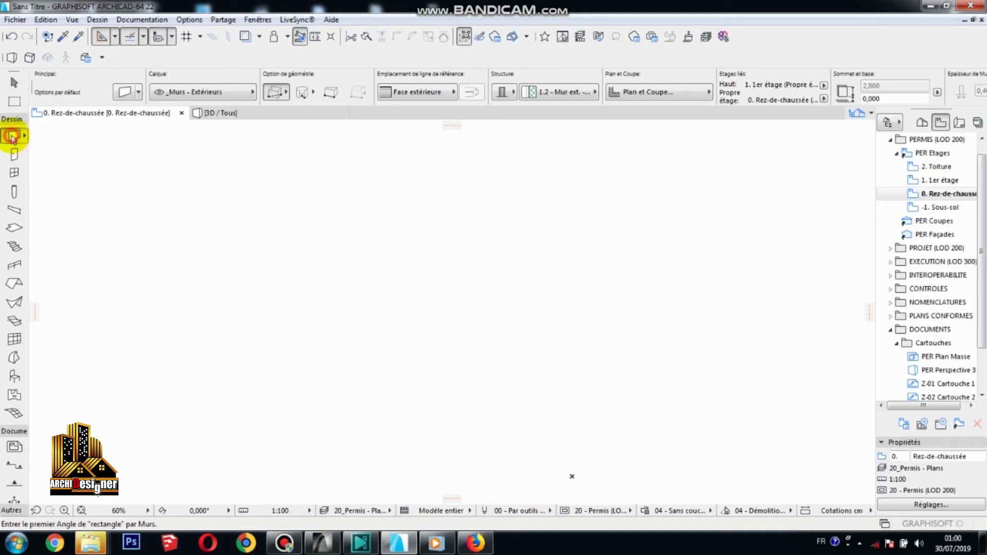
double_click(12, 137)
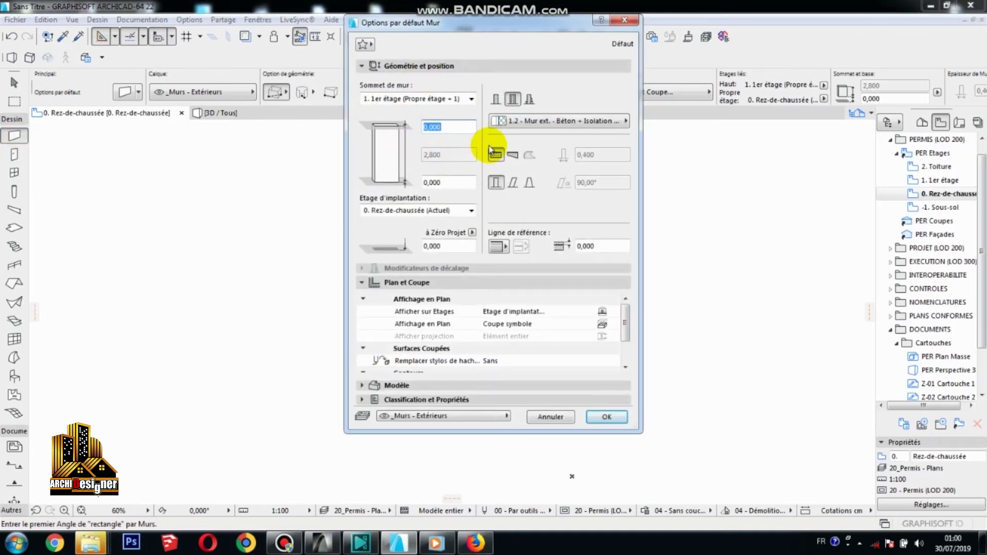
click(496, 102)
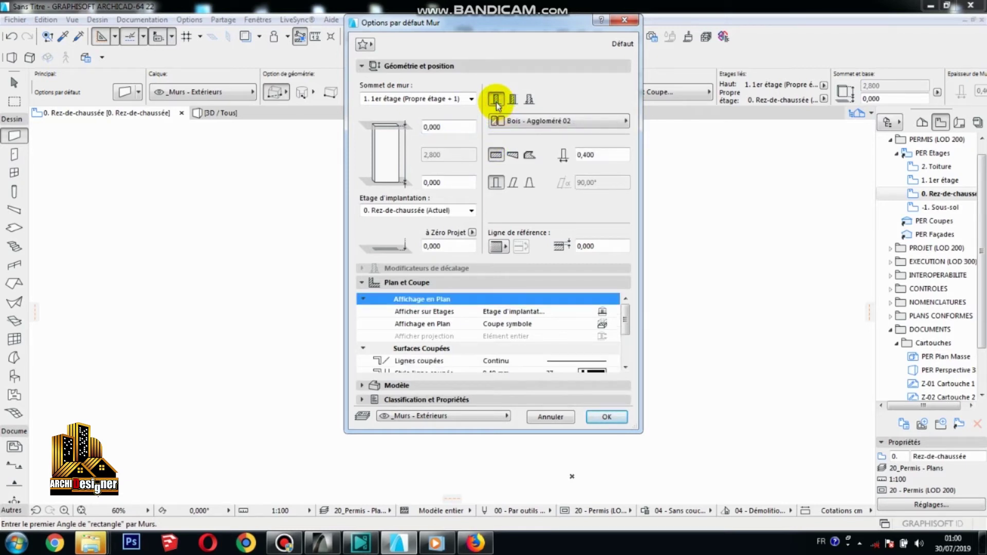
click(513, 101)
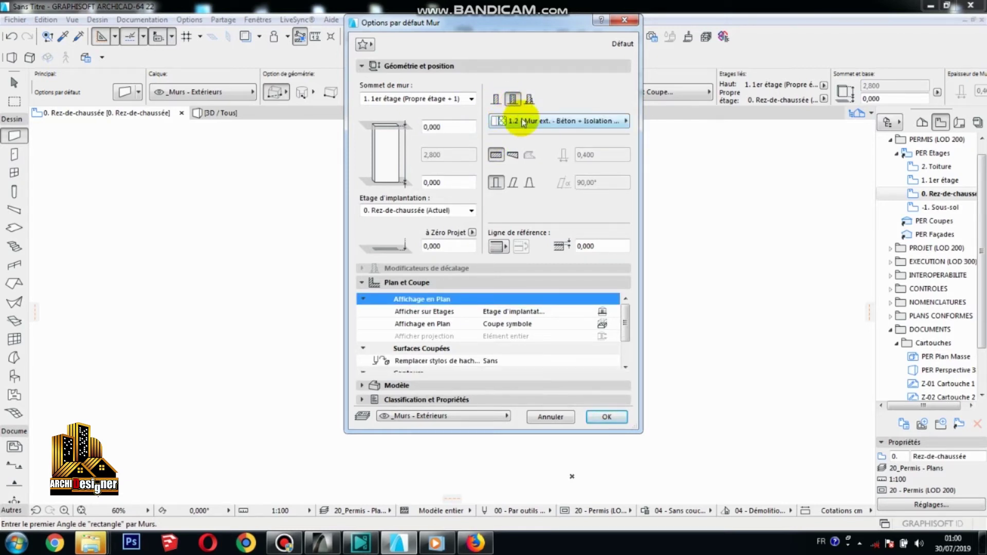
click(523, 123)
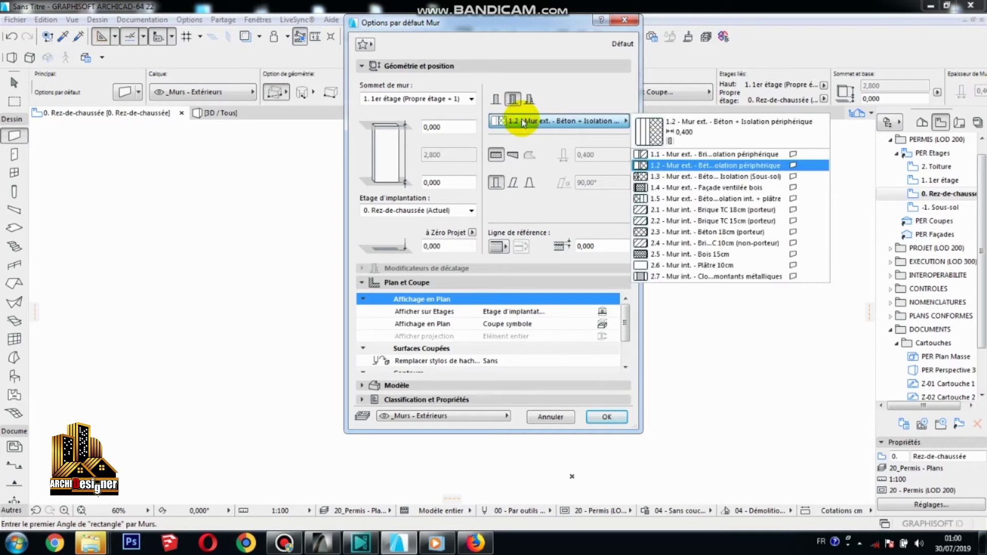
click(716, 177)
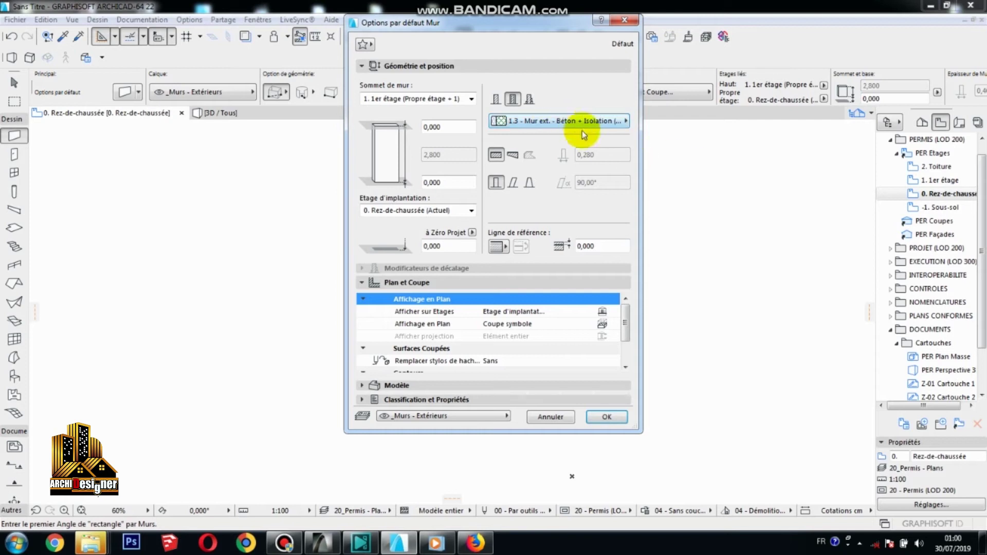
Try a basic wall structure with a 0,200 thickness, then restore the composite structure and accept the wall defaults.
click(495, 98)
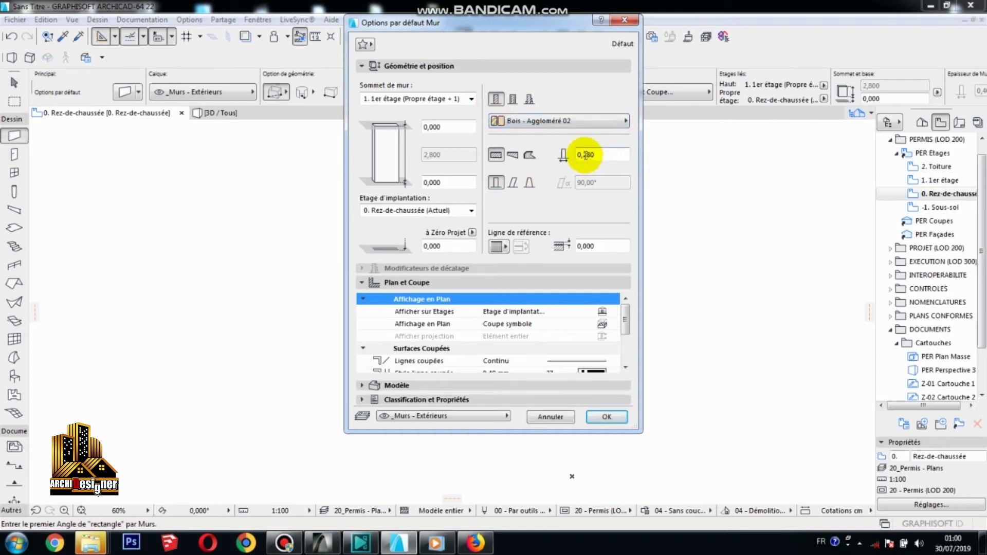
drag(584, 155, 604, 156)
text(200)
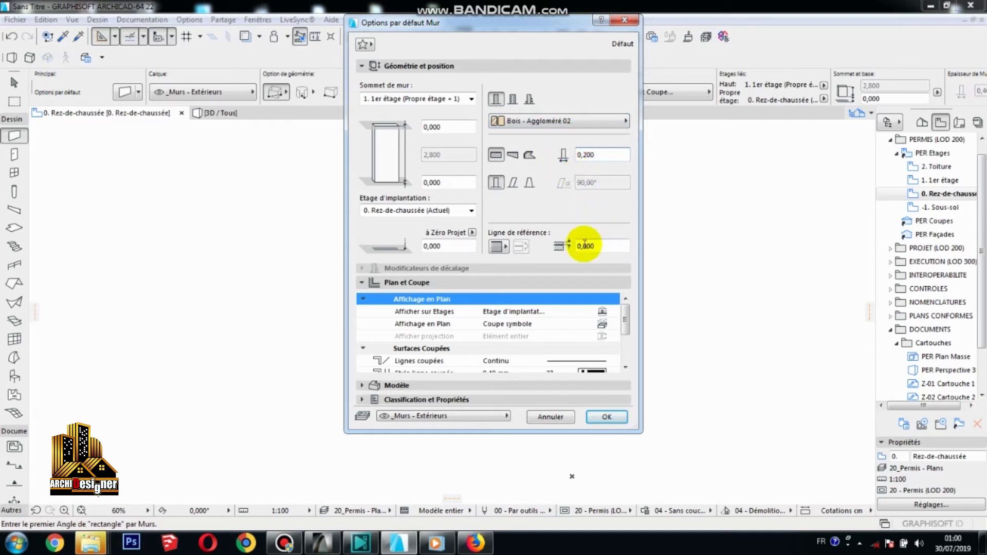
click(513, 98)
click(605, 417)
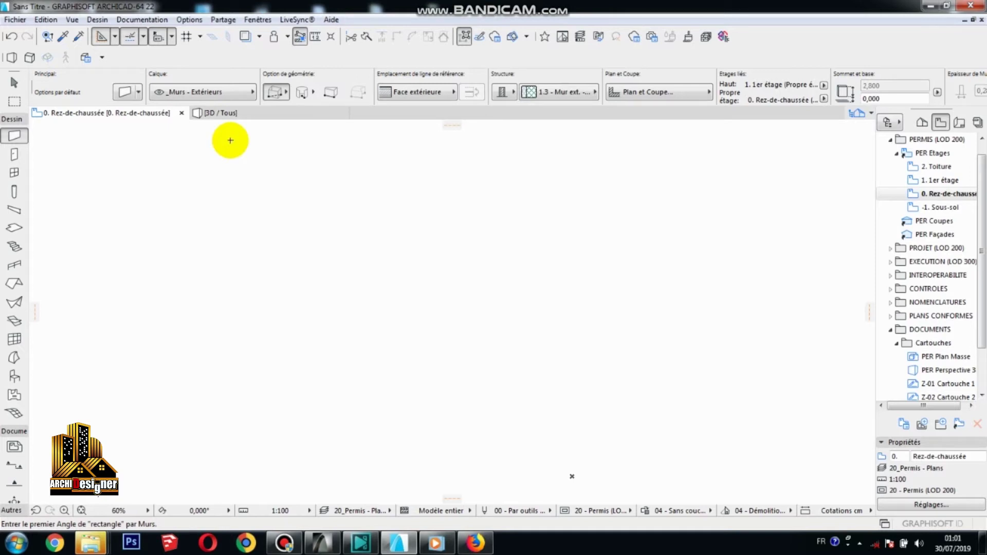
Examine the wall tool's geometry methods, reference line placement and composite structure options.
scroll(360, 223, down, 1)
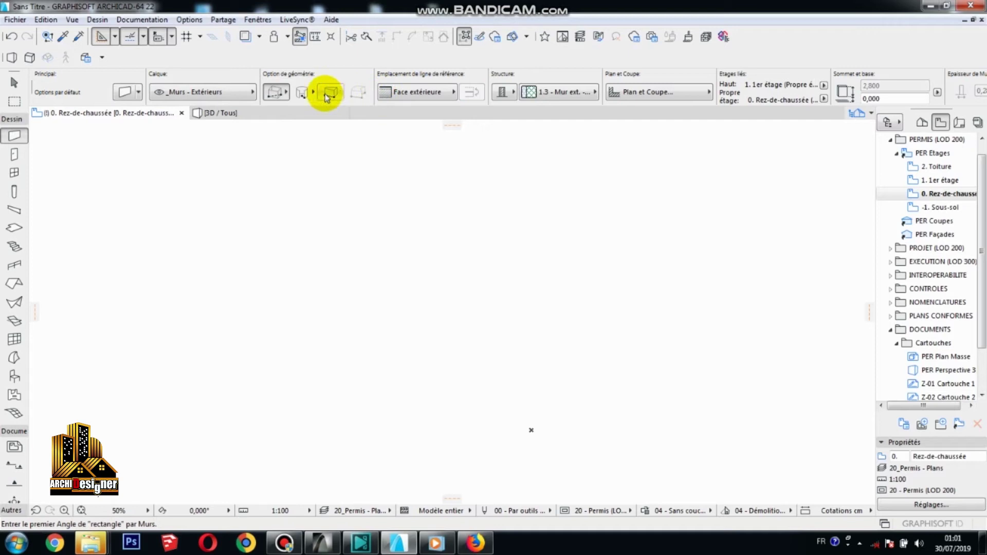
click(286, 96)
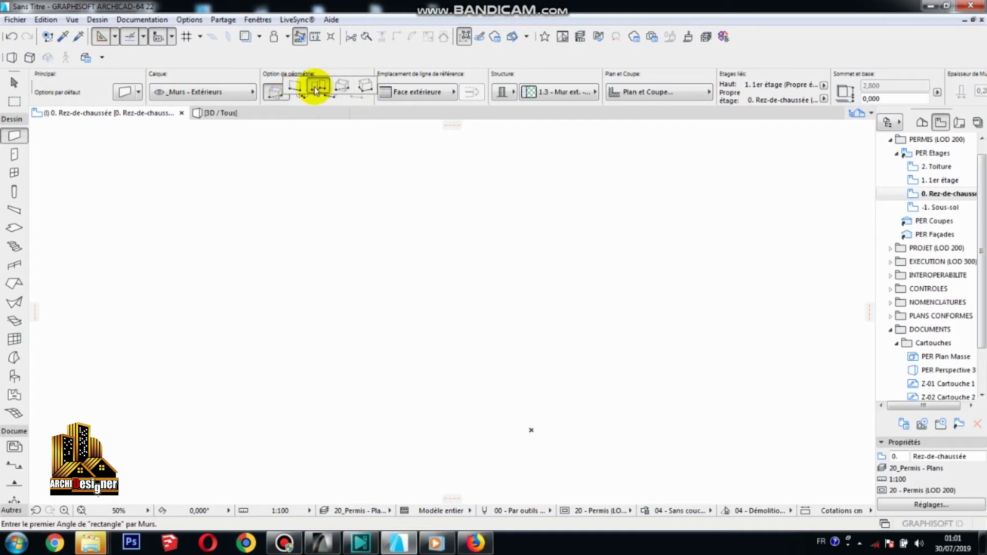
click(340, 88)
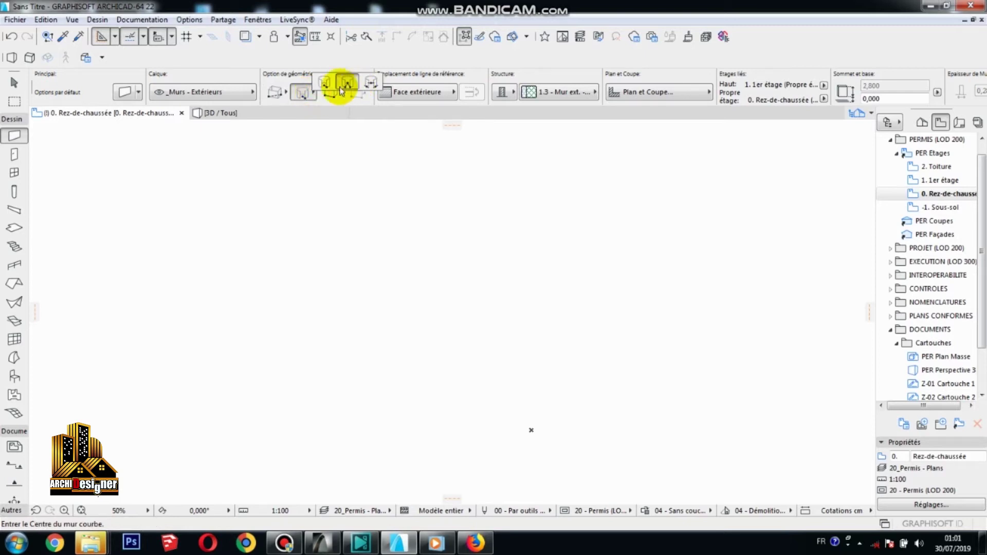
click(287, 96)
click(342, 85)
click(431, 93)
click(514, 91)
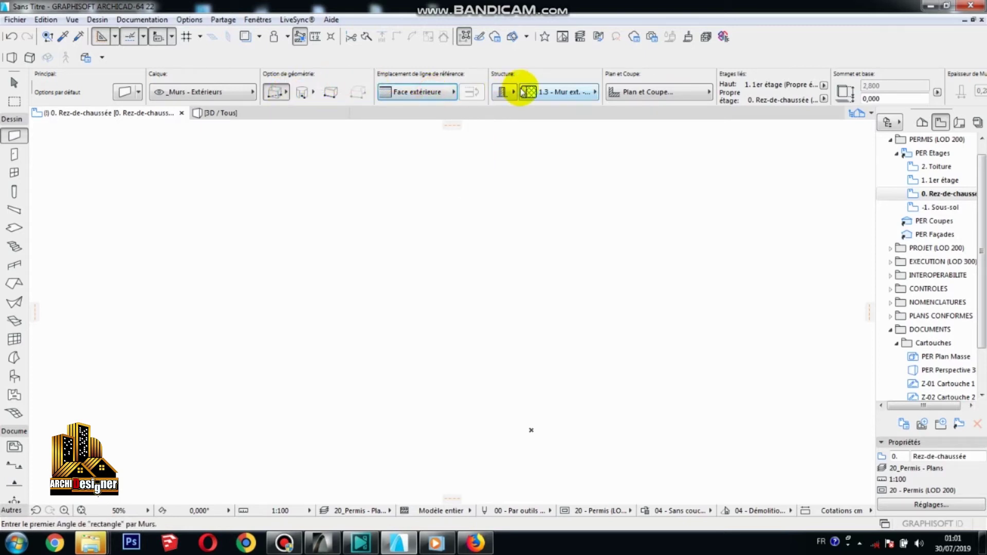
click(538, 93)
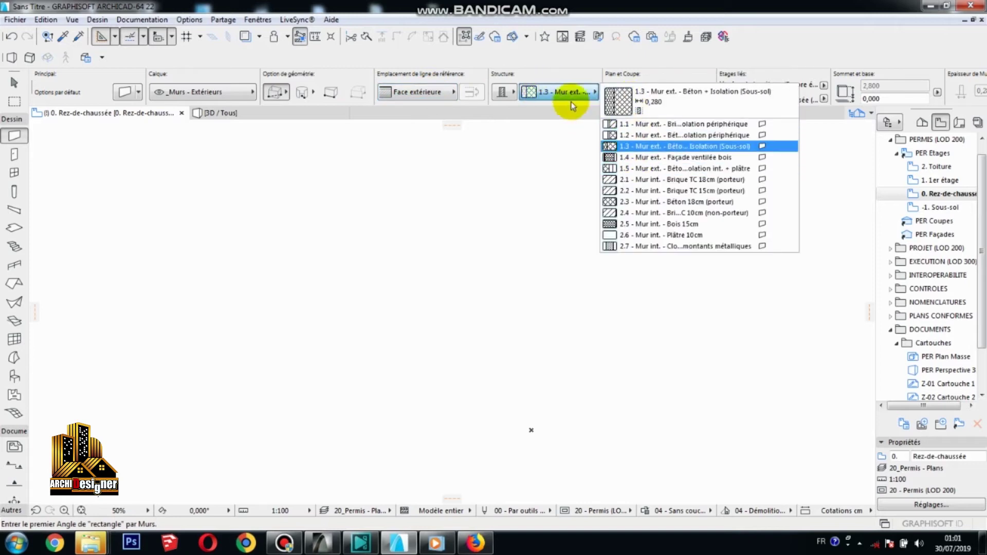
click(504, 98)
click(506, 94)
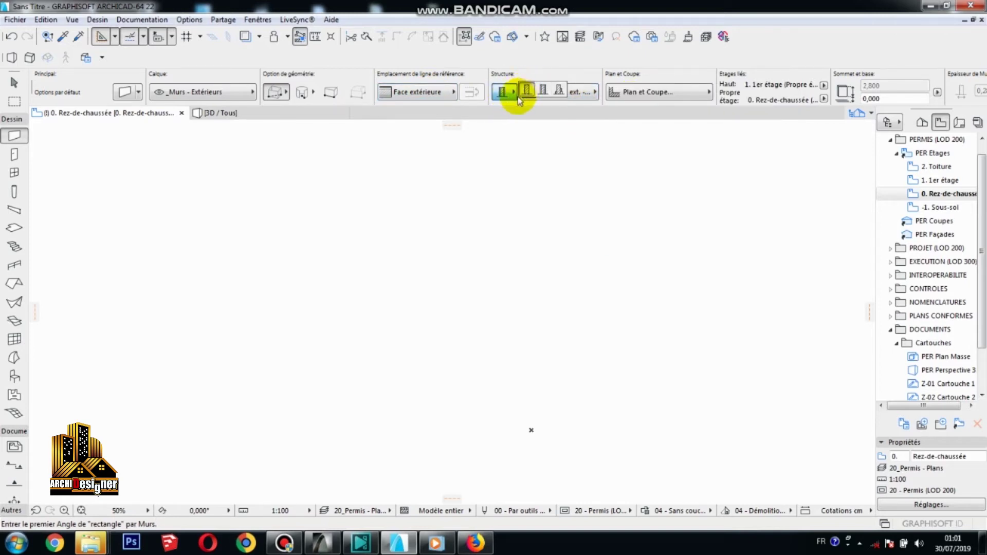
click(566, 92)
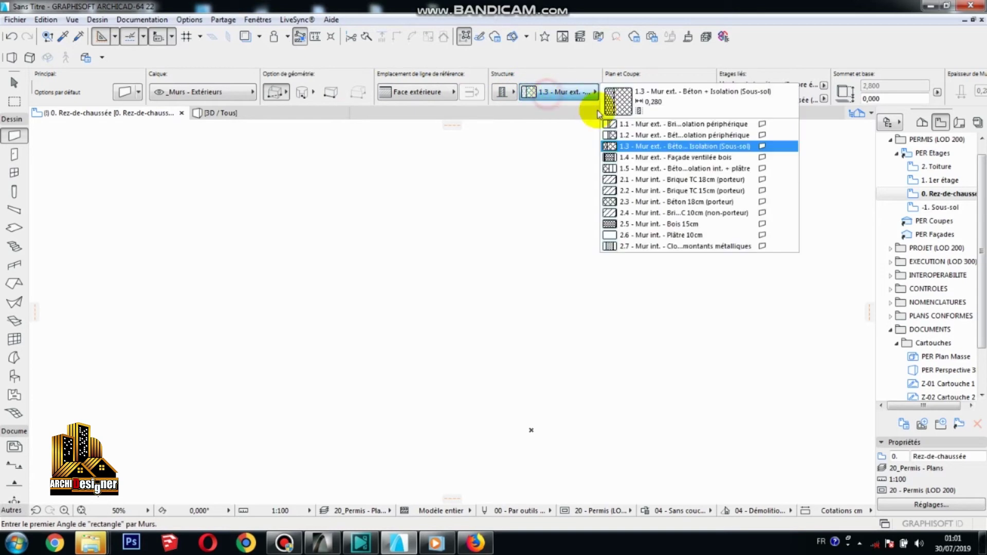
click(638, 135)
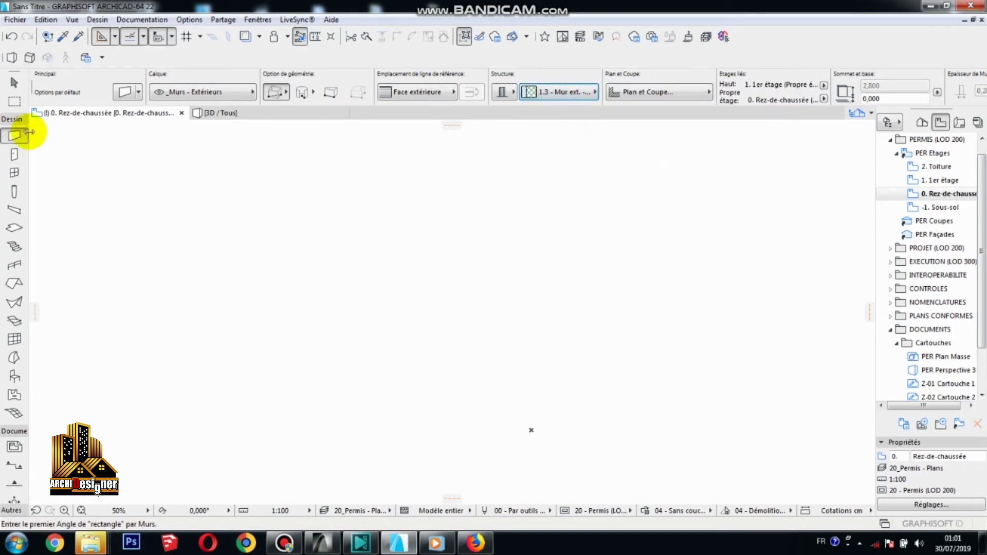
Draw a rectangular enclosure of exterior walls on the ground-floor plan, 12 by 12 in size.
click(302, 190)
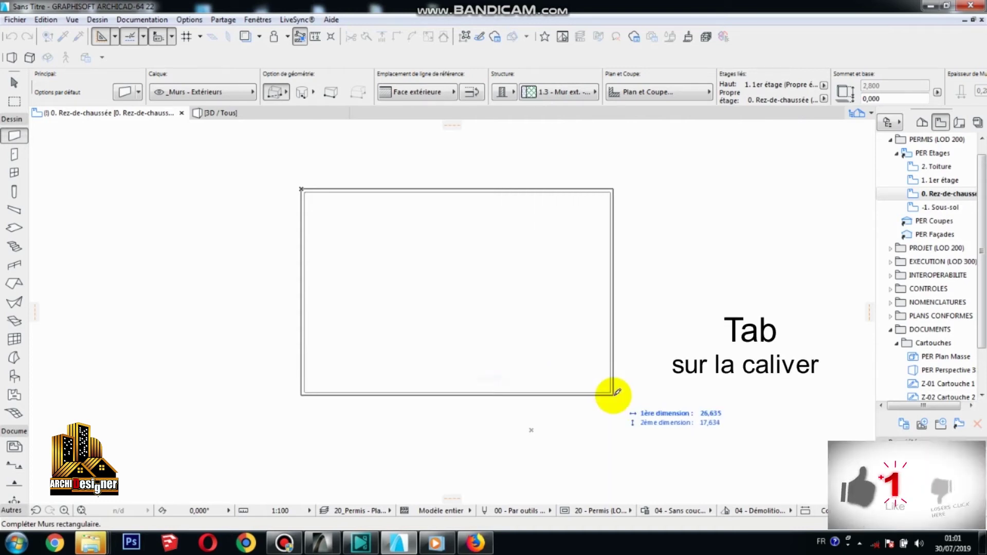
key(Tab)
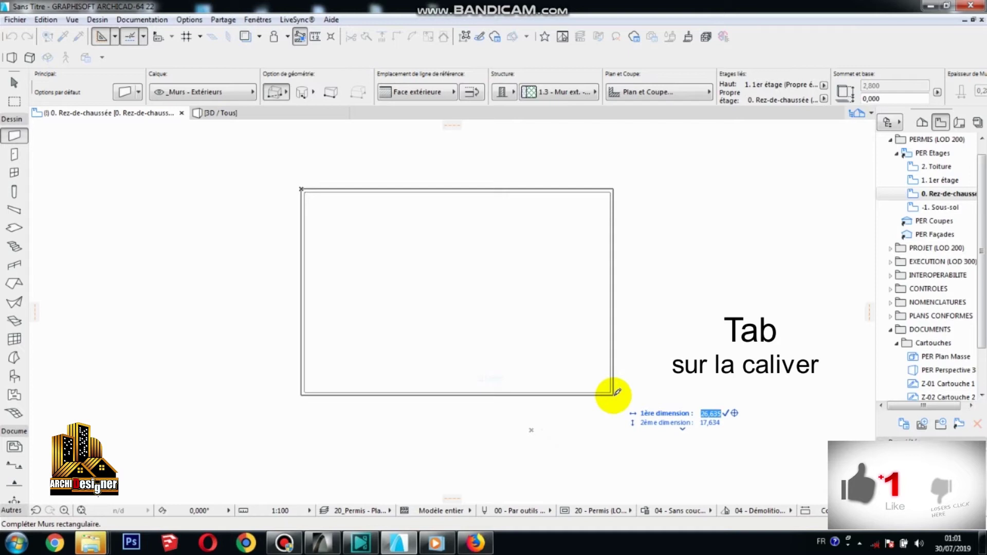
text(1)
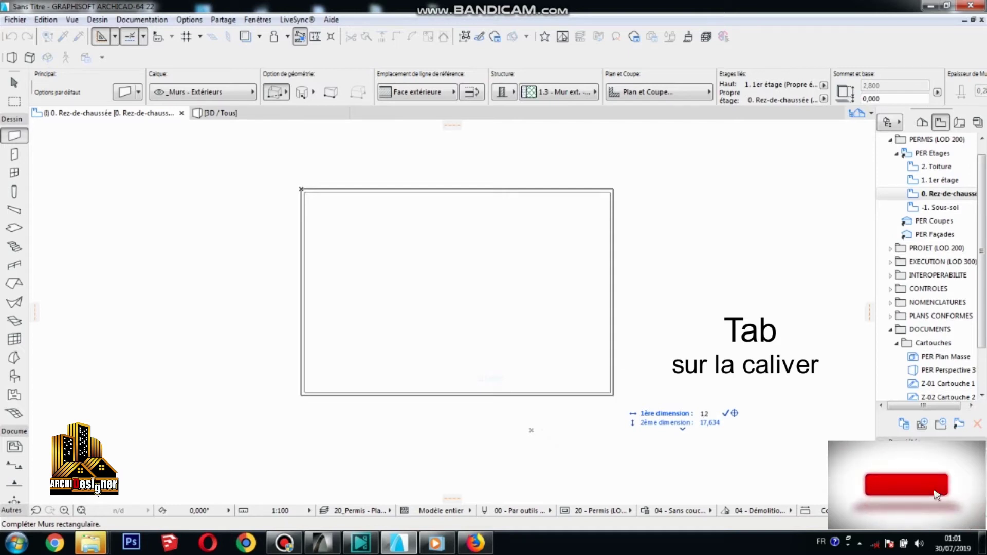
text(2)
key(Tab)
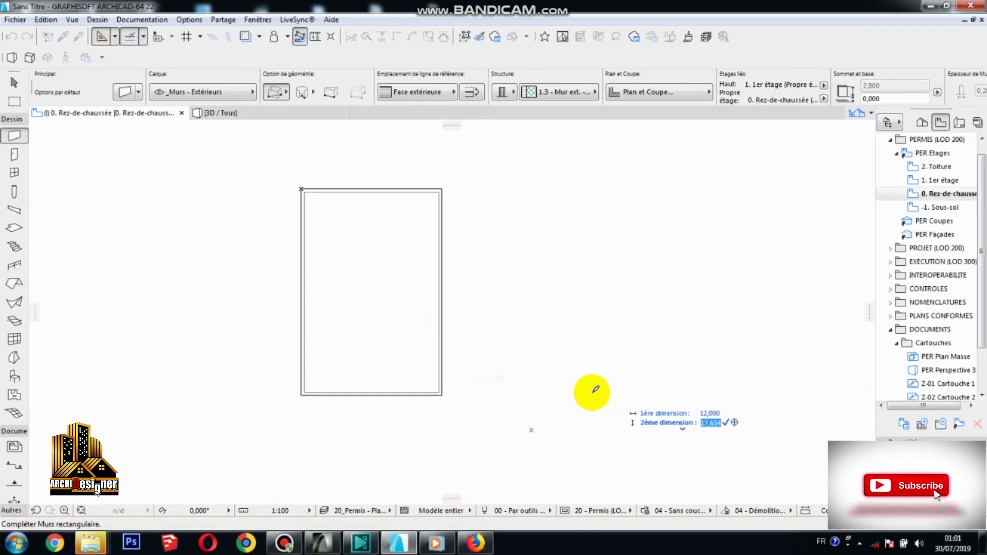
text(12)
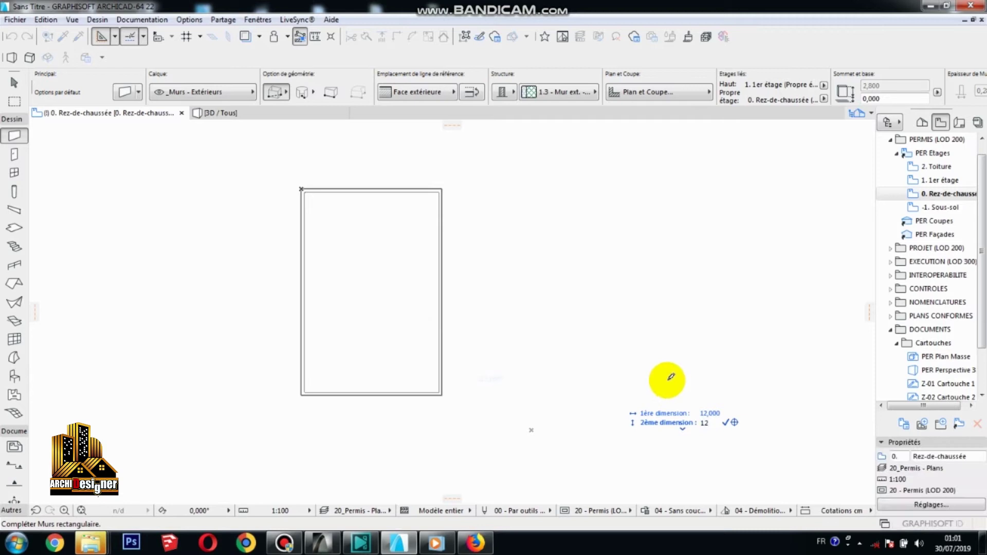
click(725, 423)
scroll(375, 273, down, 2)
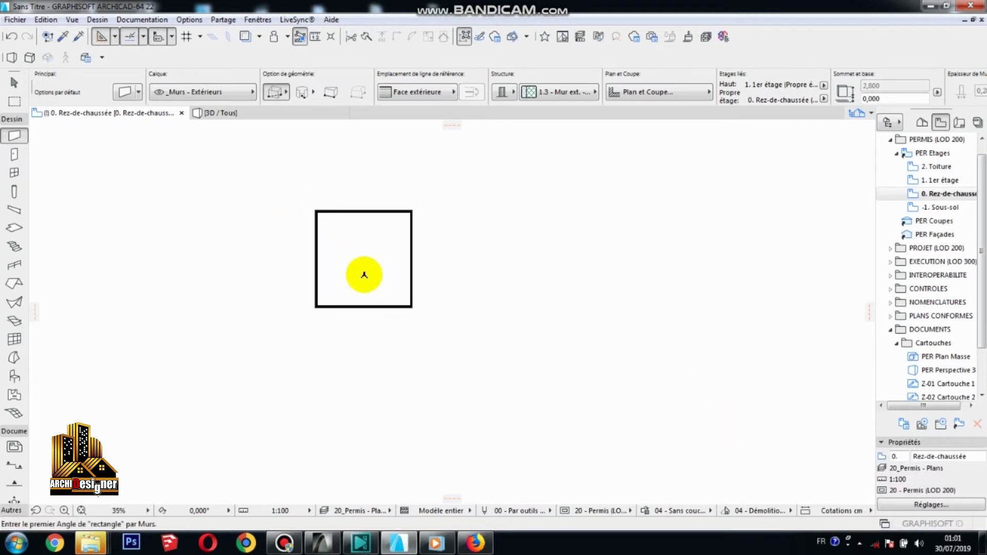
scroll(406, 291, up, 4)
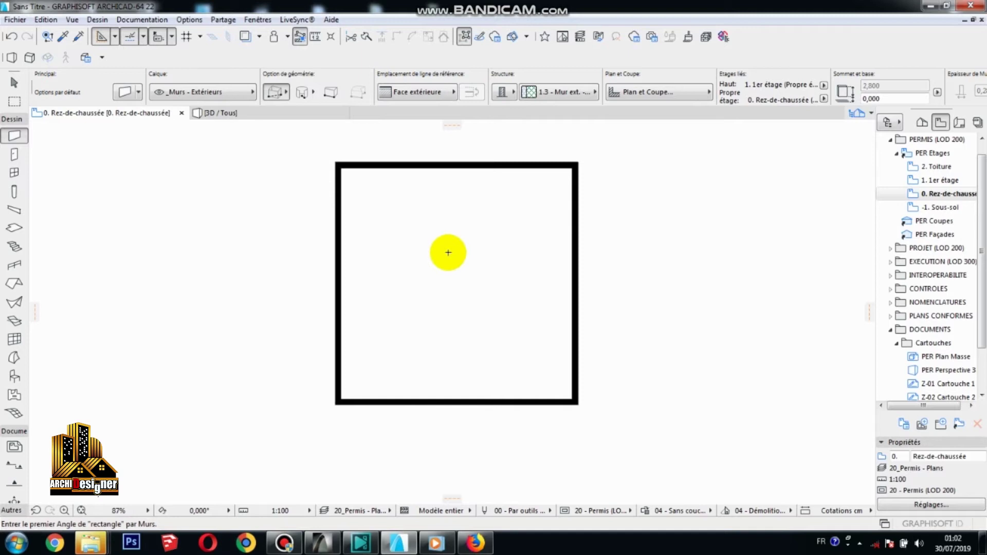
scroll(430, 168, up, 12)
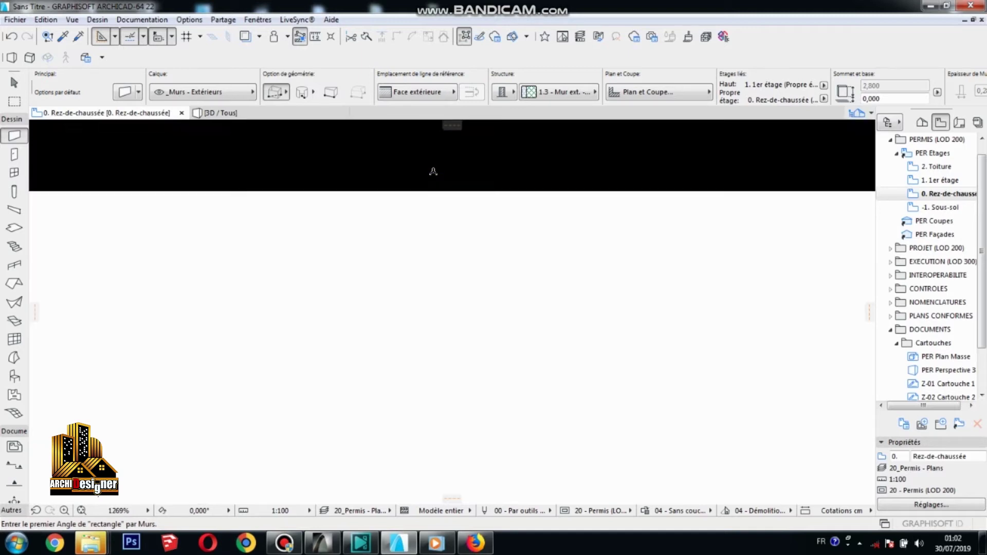
scroll(433, 172, down, 12)
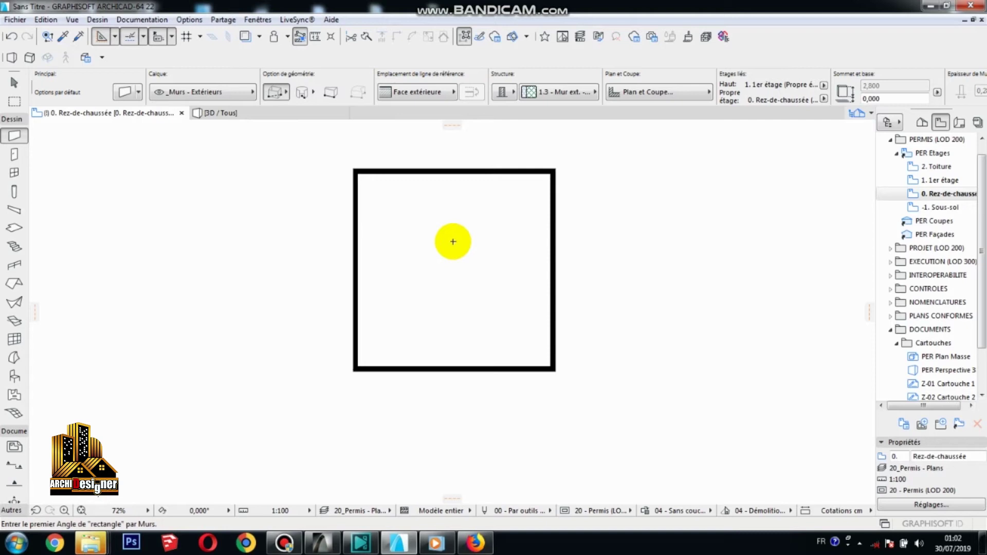
Place a 0,900 by 2,100 Porte 22 door in the lower wall near its right end, opening into the building.
click(13, 156)
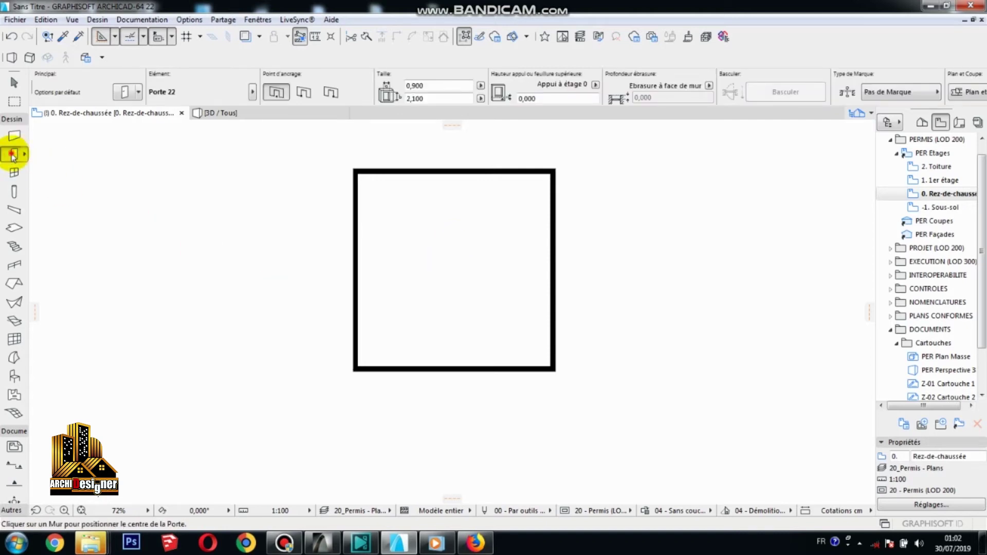
double_click(13, 156)
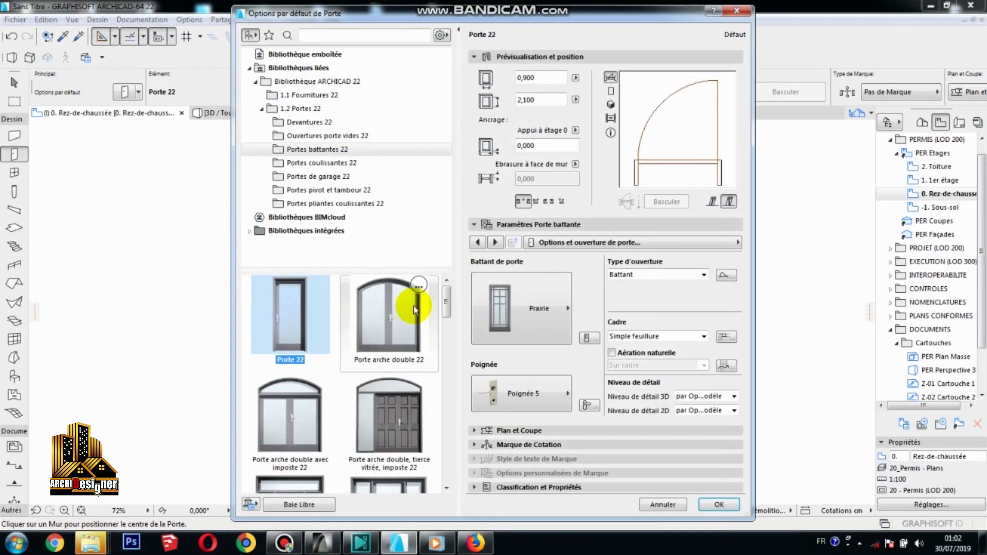
click(719, 504)
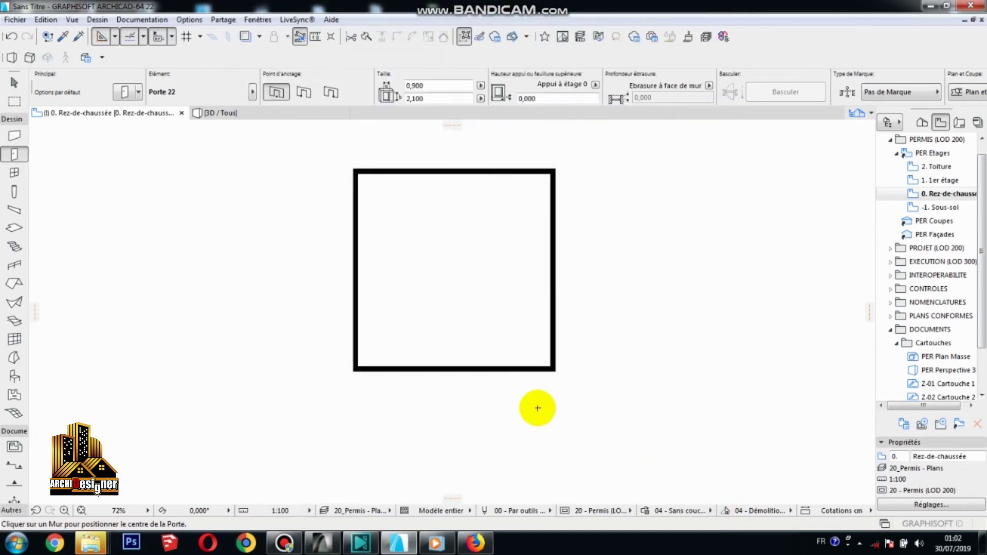
click(514, 370)
click(519, 341)
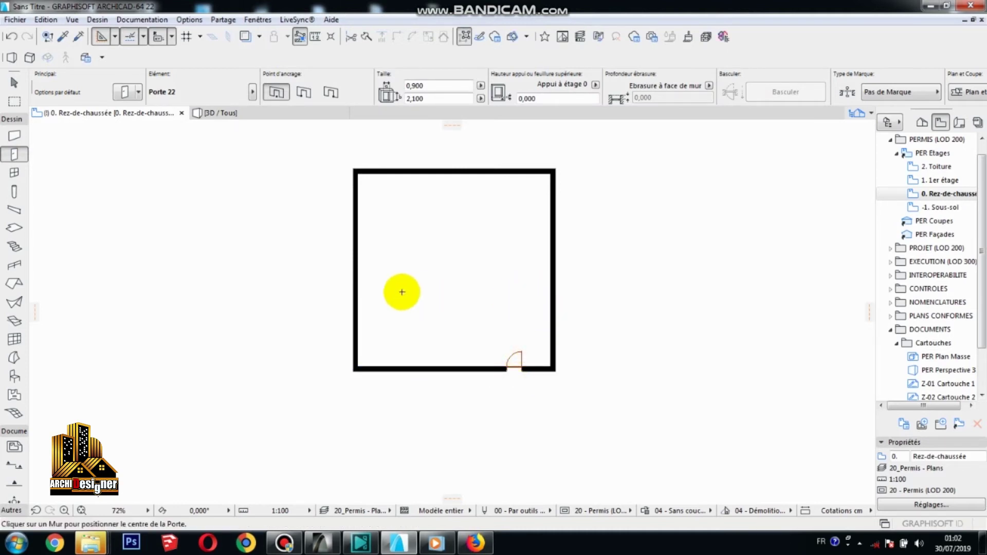
Place two 1,500 by 1,500 Fenêtre double 22 windows with a 1,000 sill in the lower wall, left of the door.
click(12, 173)
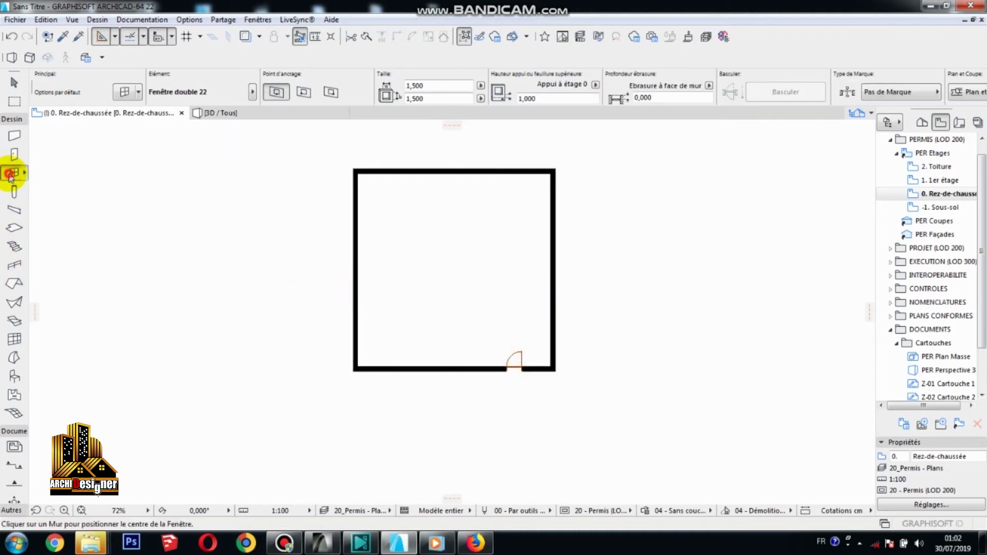
double_click(11, 175)
click(289, 308)
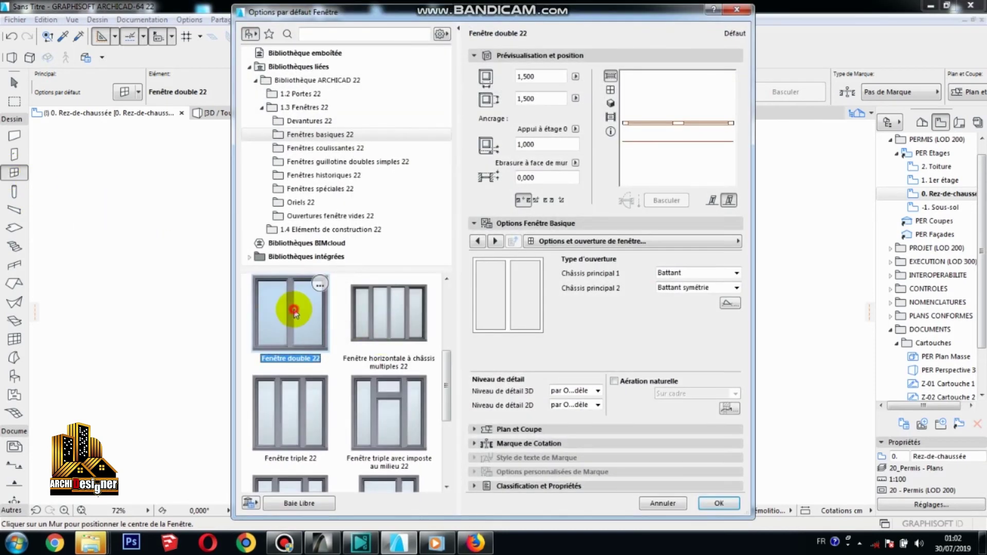
click(720, 504)
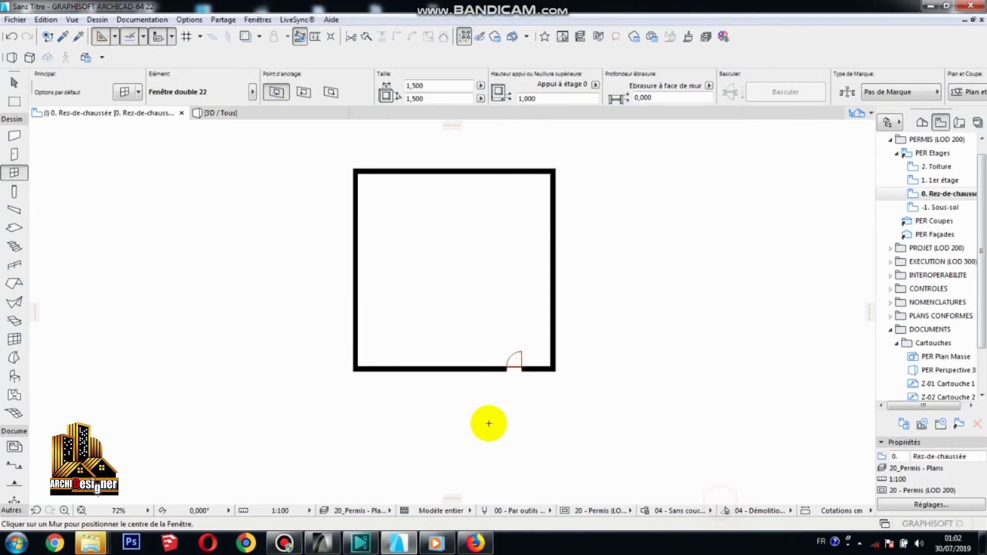
click(448, 370)
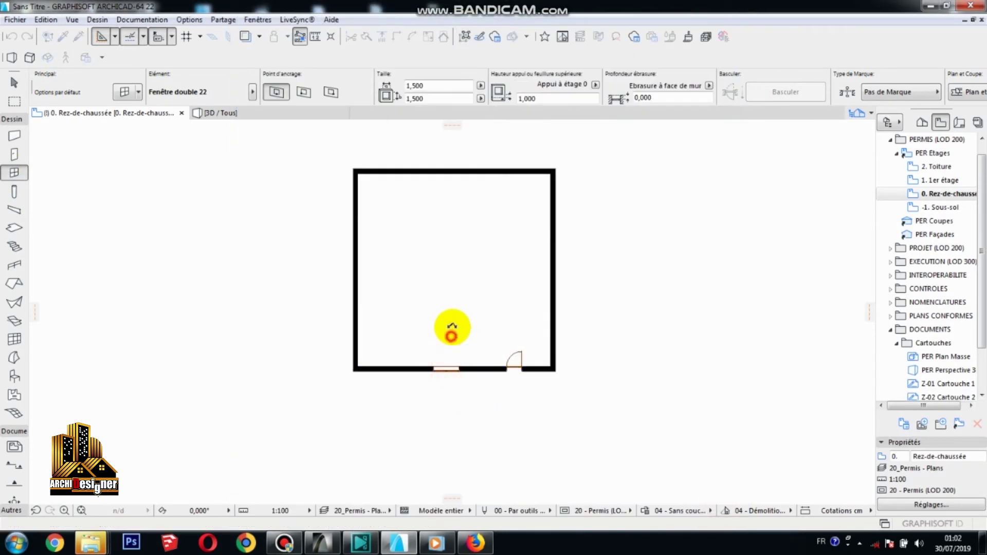
click(393, 370)
click(398, 338)
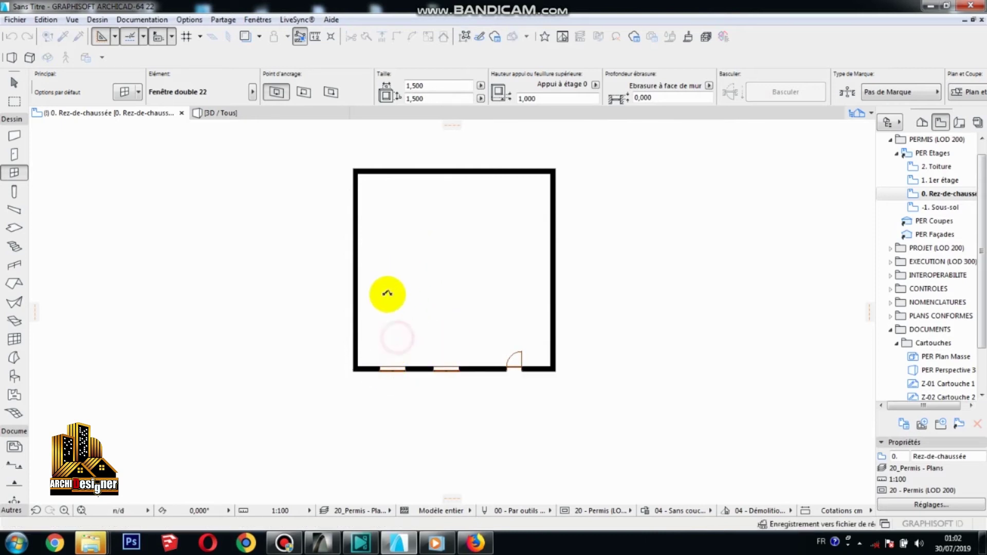
Add two more Fenêtre double 22 windows in the upper wall, roughly opposite those in the lower wall.
click(389, 174)
click(394, 195)
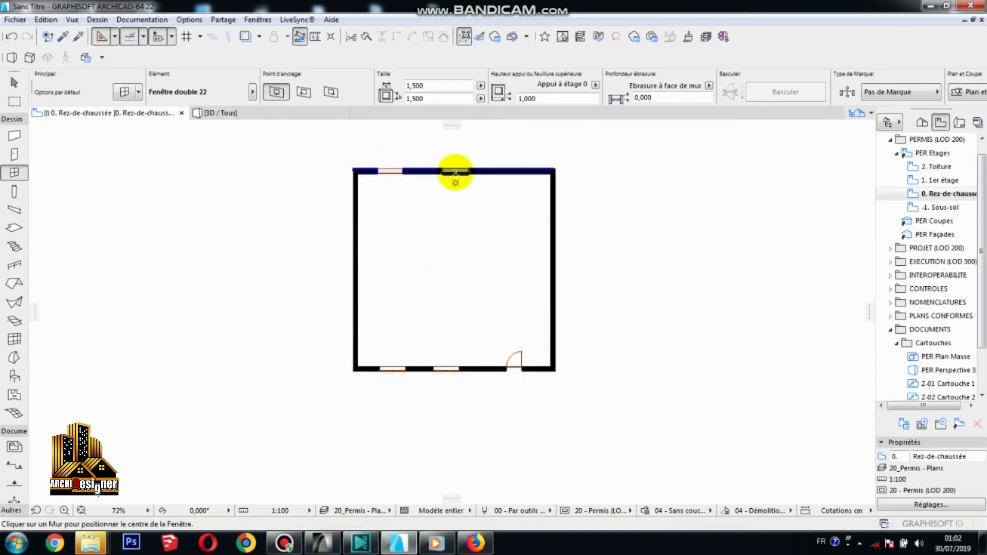
click(454, 171)
click(443, 254)
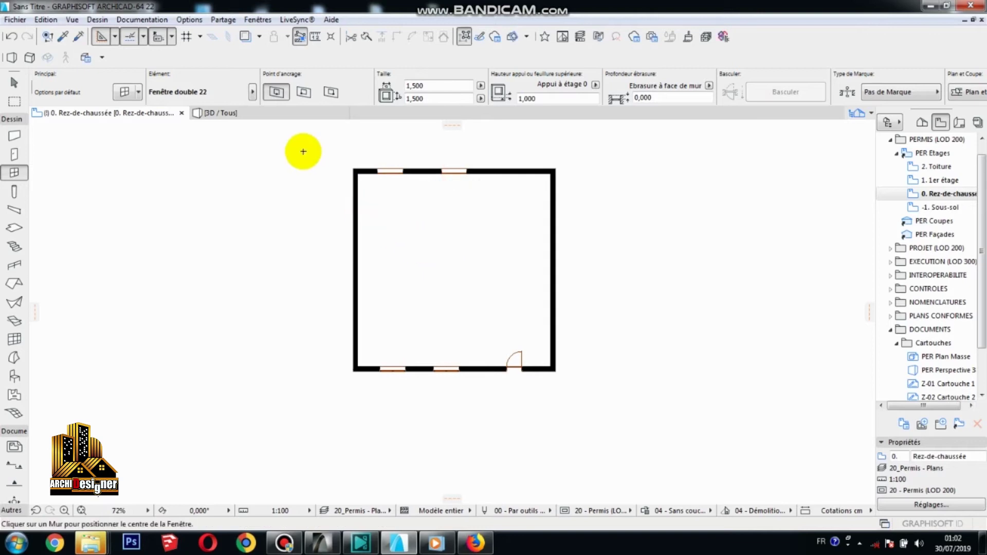
Examine the walls, door and windows of the building in the 3D view.
click(281, 117)
scroll(530, 301, down, 3)
shift+middle_drag(529, 299, 179, 312)
scroll(179, 312, up, 8)
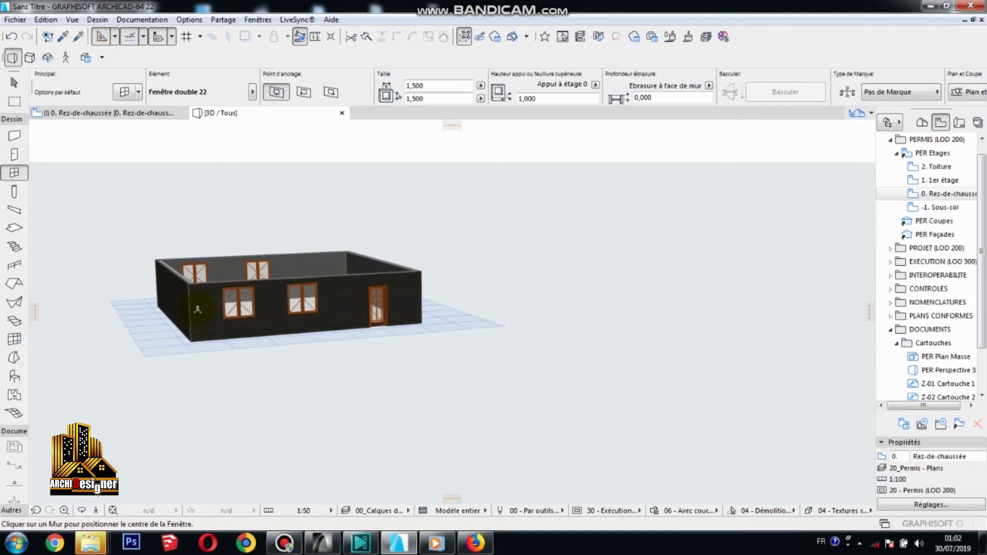
scroll(195, 334, down, 2)
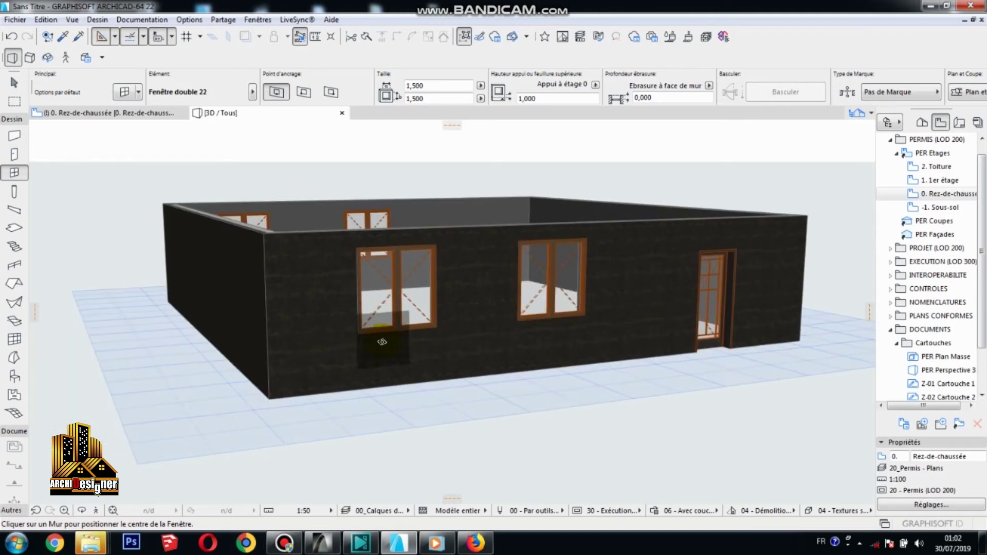
shift+middle_drag(195, 335, 302, 278)
scroll(370, 289, down, 2)
shift+middle_drag(370, 289, 463, 319)
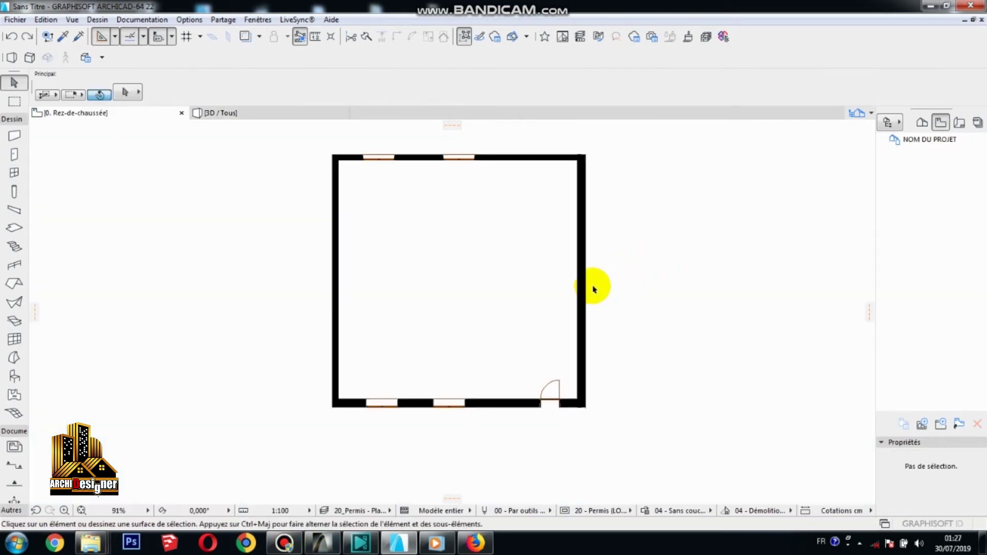
Review the project map, view map and layout book of the project, with the ground-floor plan open.
scroll(555, 288, down, 2)
middle_drag(529, 282, 511, 286)
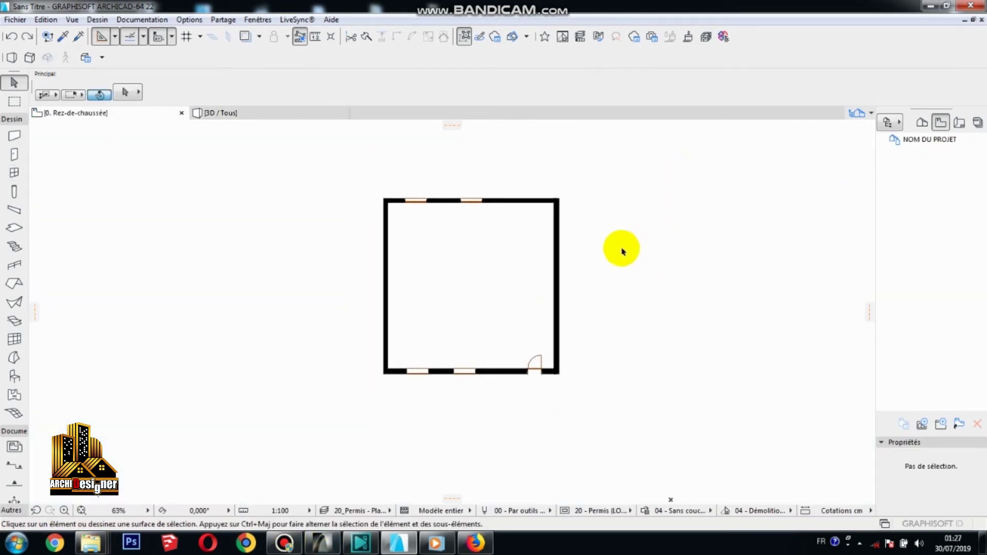
scroll(474, 221, up, 2)
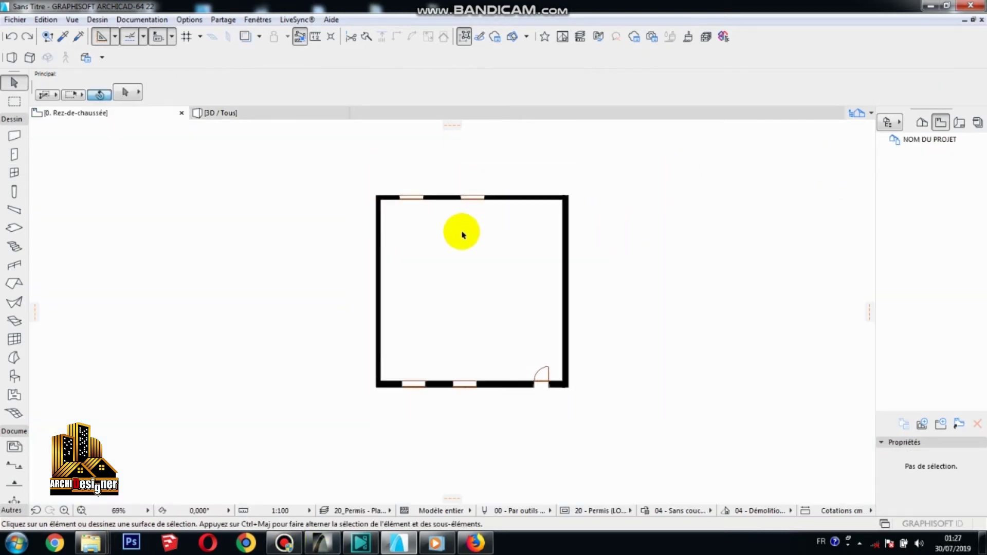
click(924, 123)
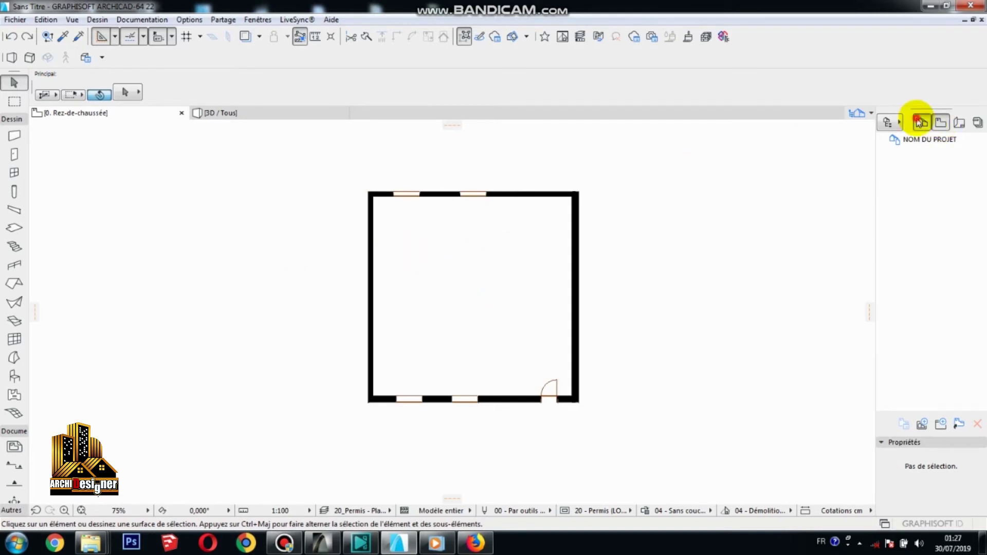
double_click(924, 181)
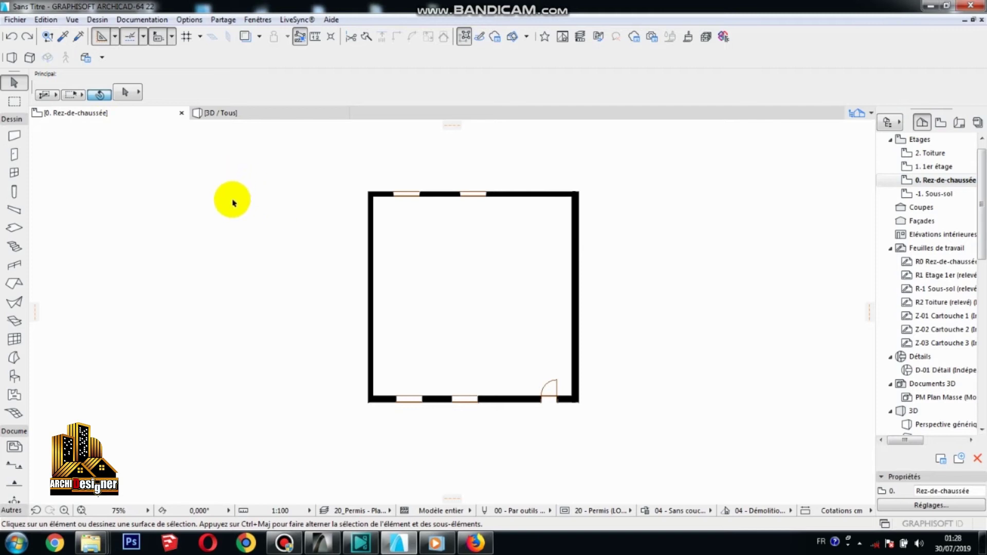
click(939, 123)
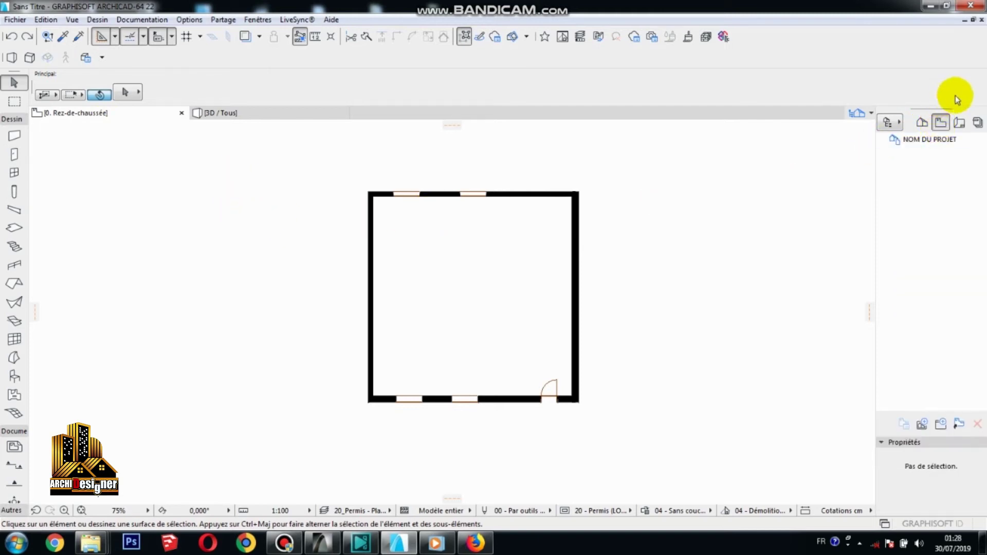
click(959, 123)
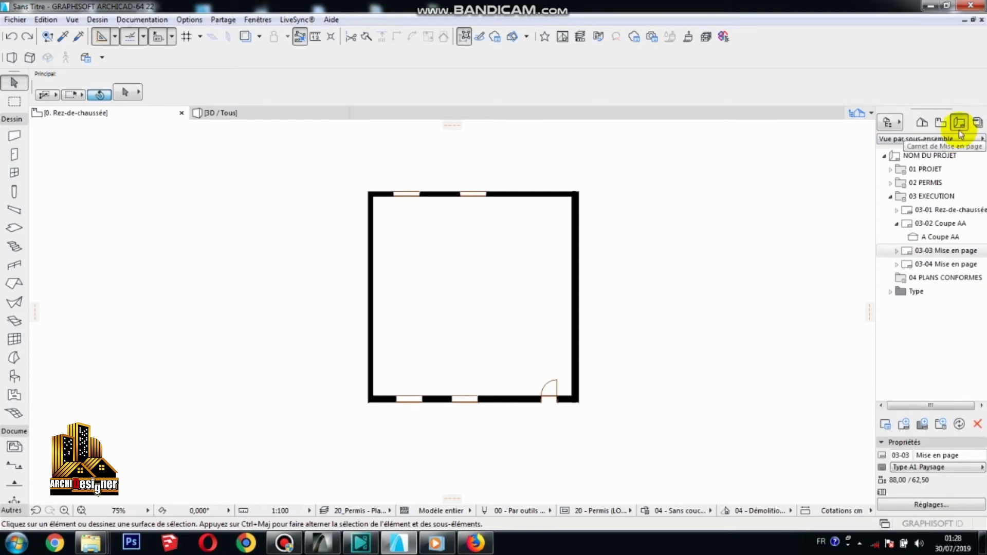
click(942, 123)
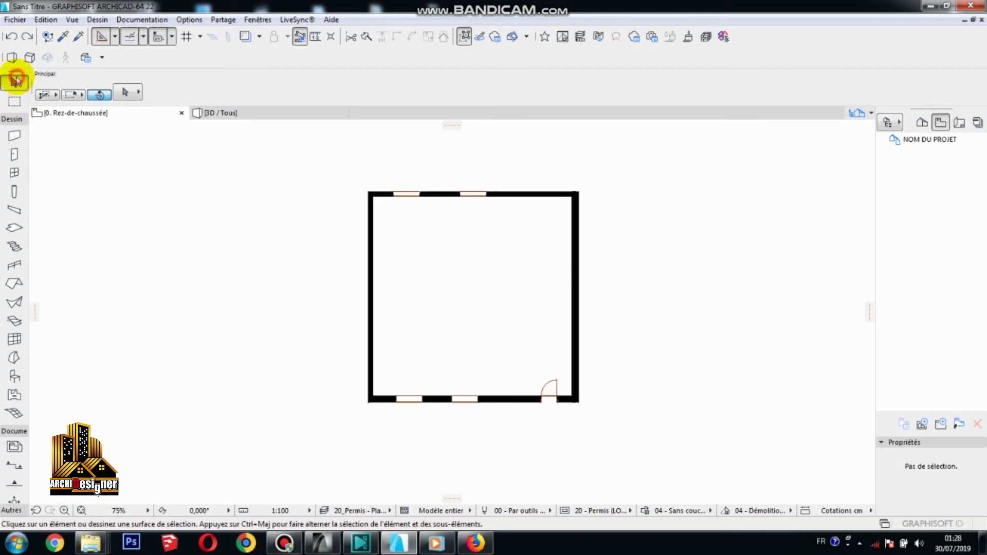
Select the building's walls and save the ground-floor plan as a view with layer combination 20_Permis - Plans at scale 1:100.
drag(302, 166, 679, 447)
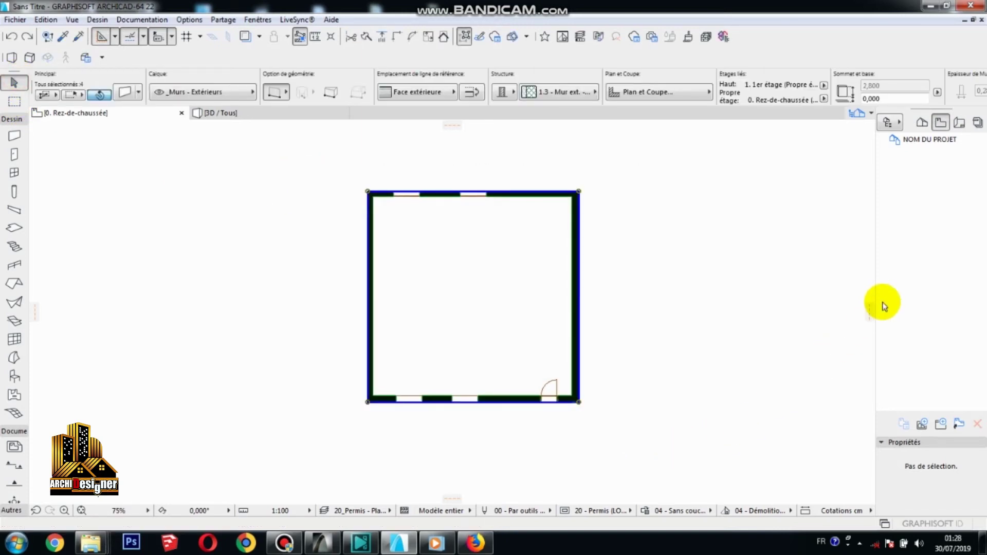
click(923, 424)
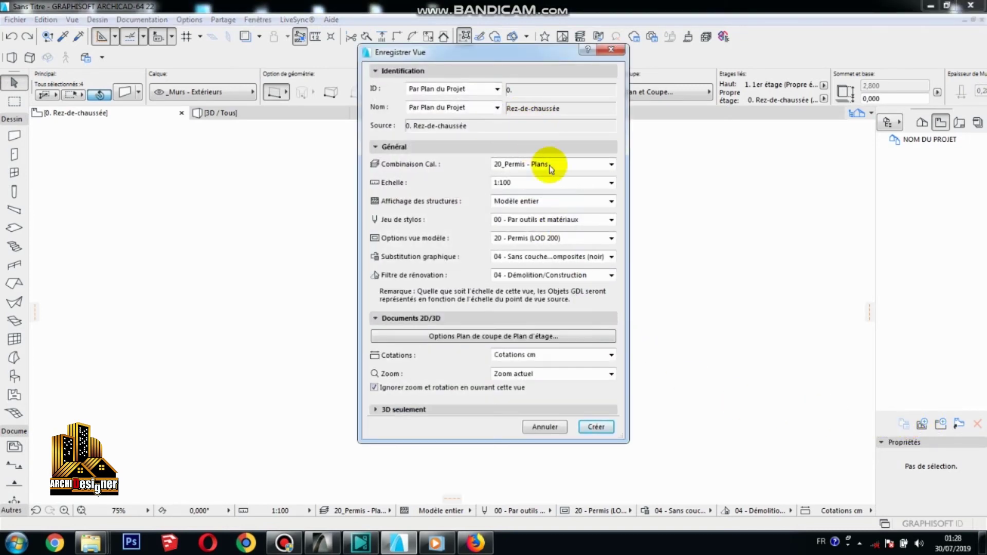
click(598, 428)
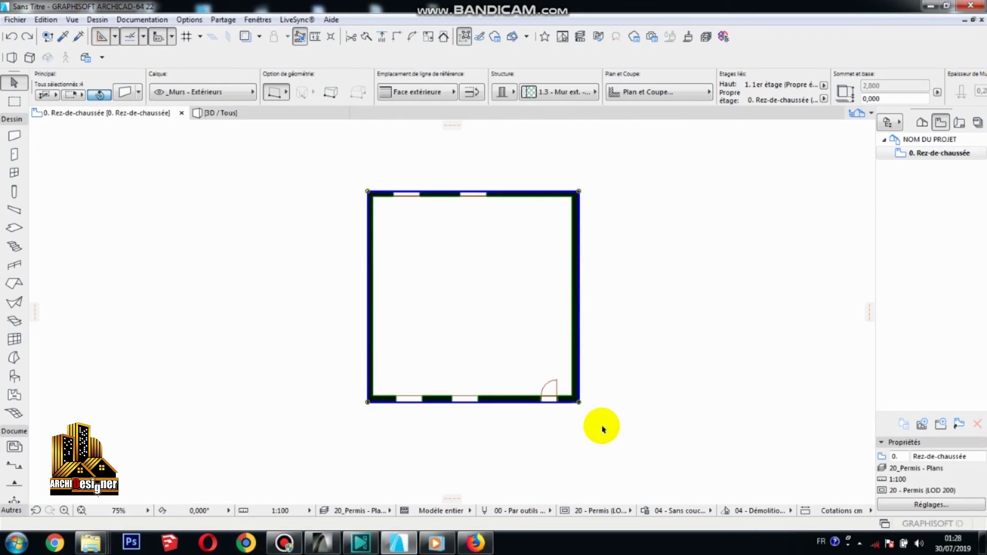
click(915, 154)
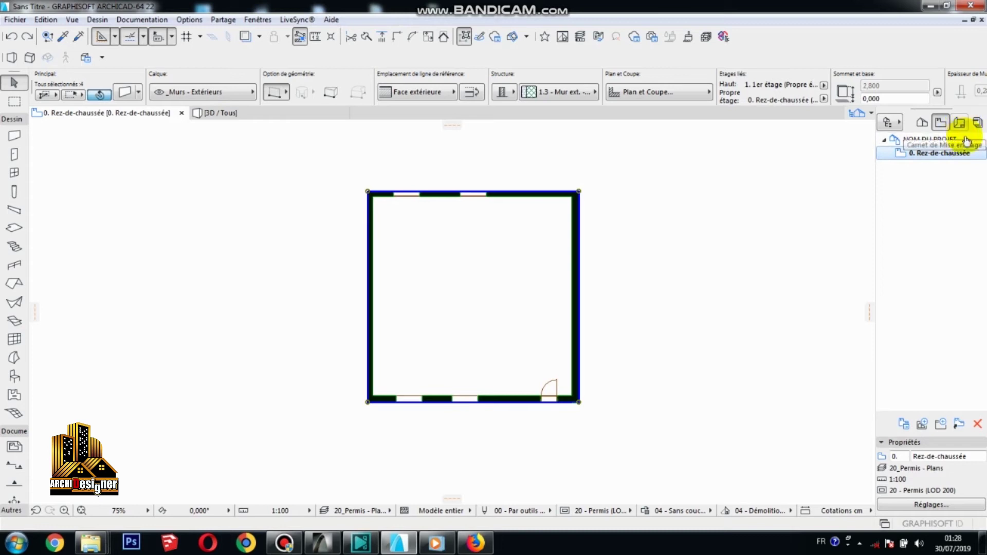
click(701, 223)
Reopen 0. Rez-de-chaussée from the project map and draw a horizontal section line through the building, looking toward the upper wall.
scroll(622, 247, down, 3)
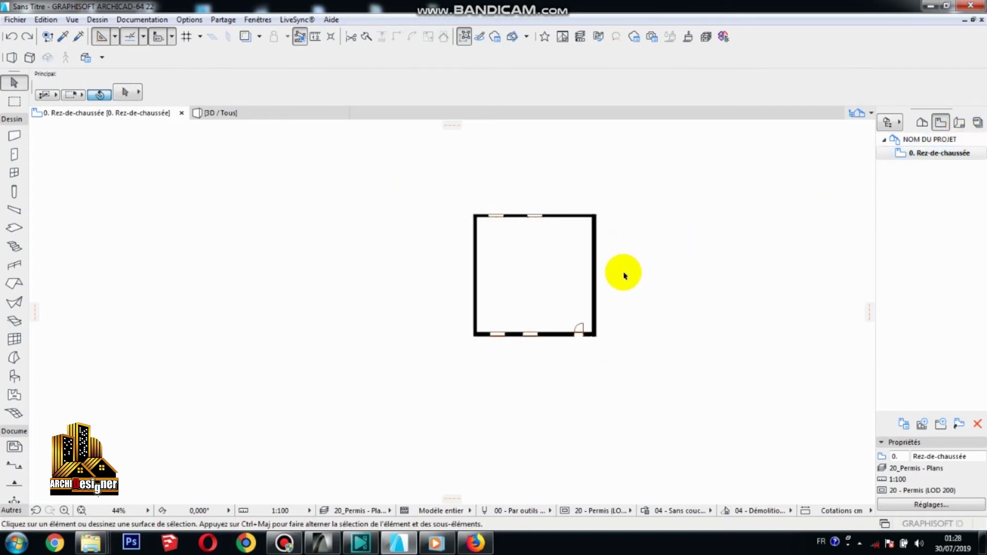
scroll(488, 248, up, 1)
middle_drag(508, 259, 479, 271)
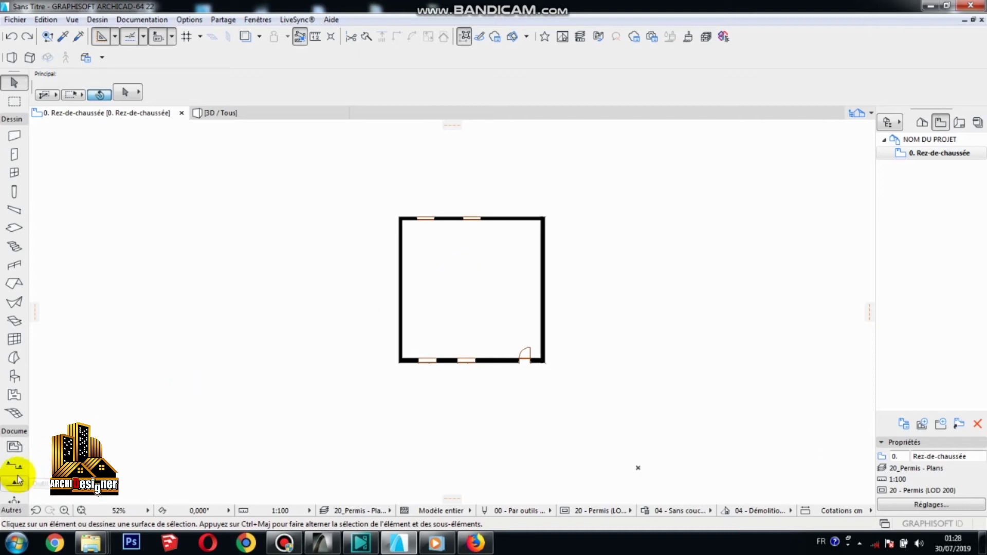
scroll(17, 482, up, 1)
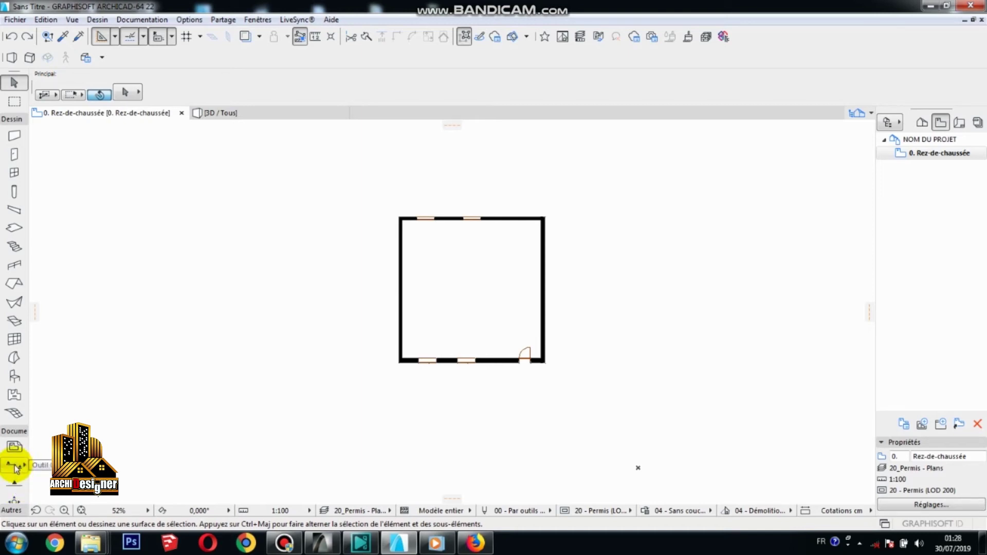
click(921, 124)
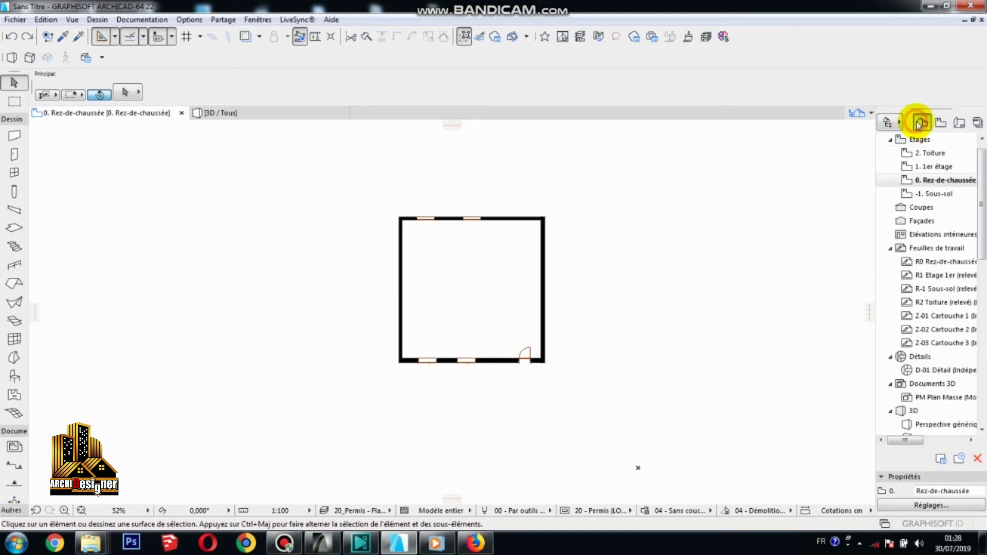
double_click(930, 181)
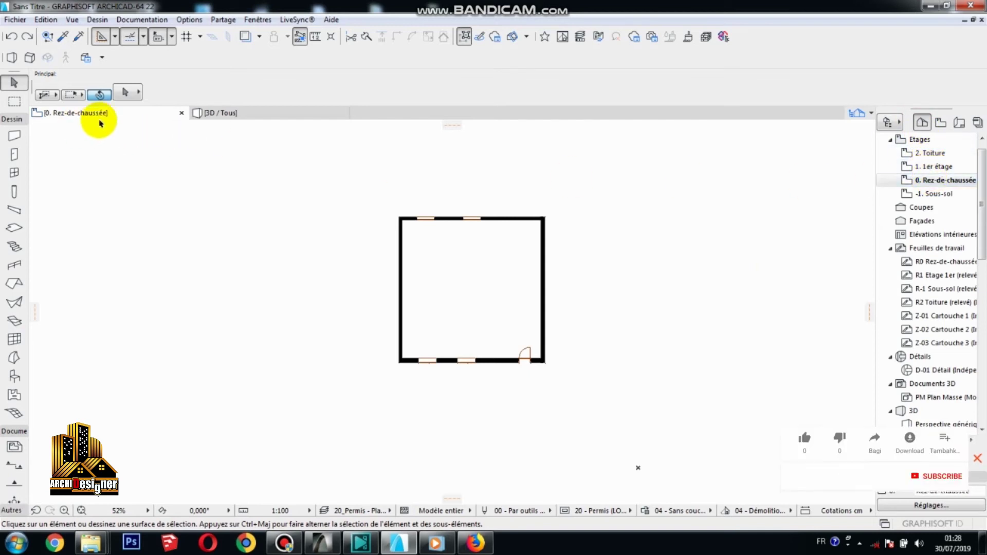
click(13, 466)
click(365, 297)
click(589, 297)
click(588, 257)
Draw a horizontal façade line below the building, looking toward the wall with the door.
click(14, 483)
click(359, 402)
click(638, 401)
click(637, 329)
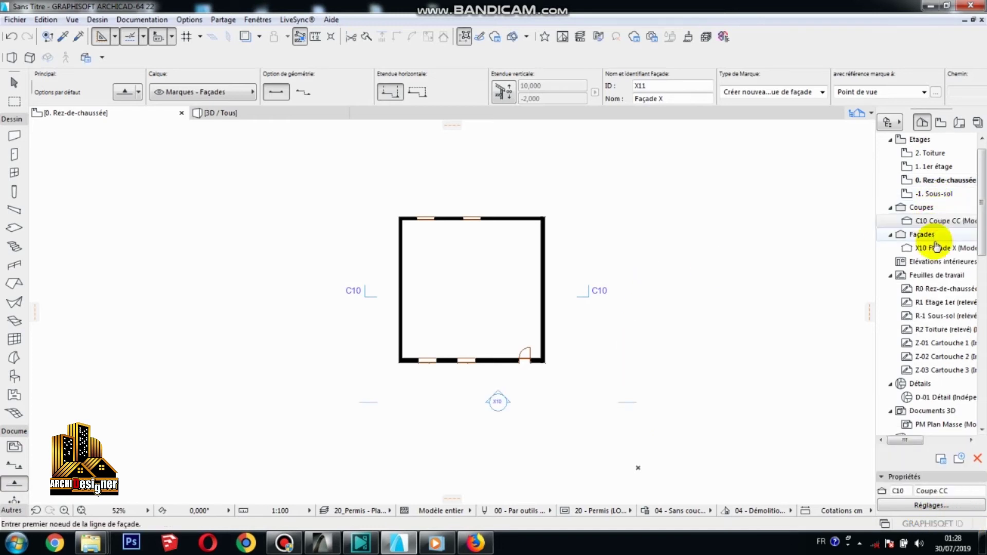
Open the new section and façade drawings to inspect them, and return to the ground-floor plan.
double_click(936, 221)
double_click(936, 249)
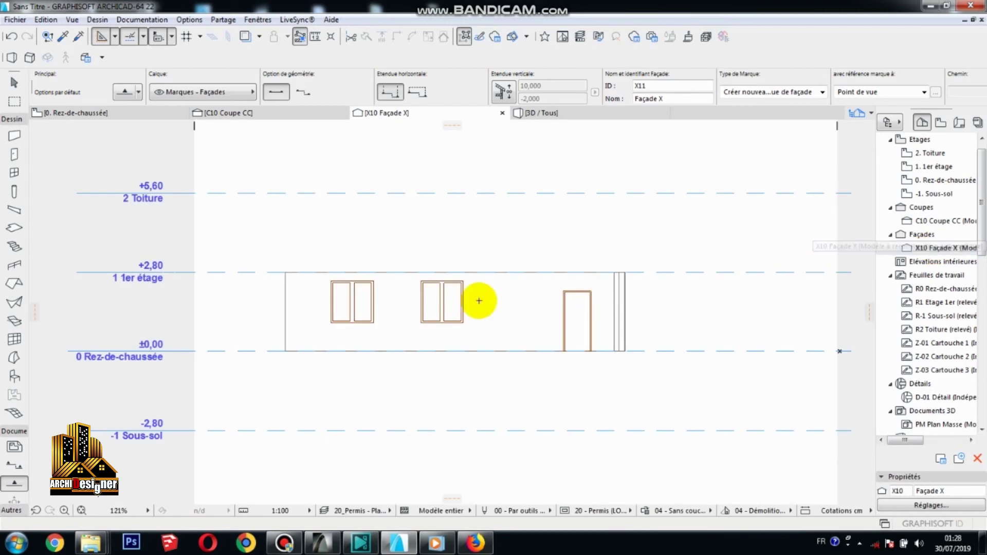
click(119, 119)
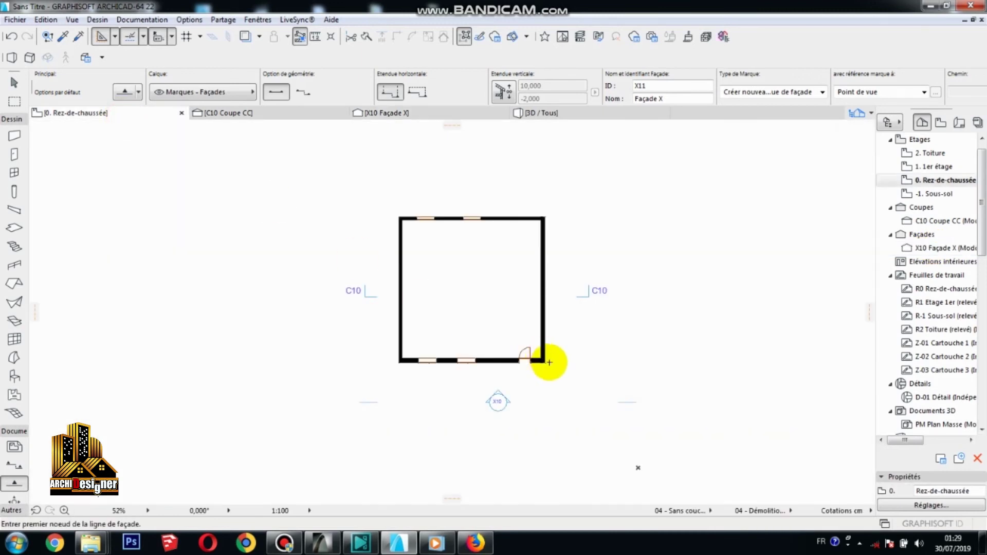
Move the door about 2.18 m along the lower wall, toward the windows.
scroll(459, 314, up, 4)
scroll(460, 315, up, 4)
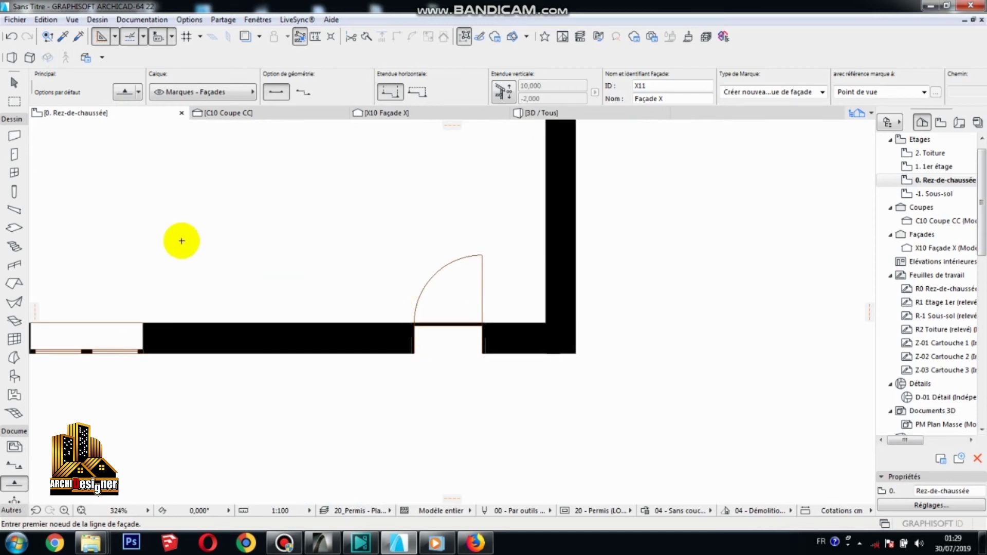
click(14, 81)
click(469, 342)
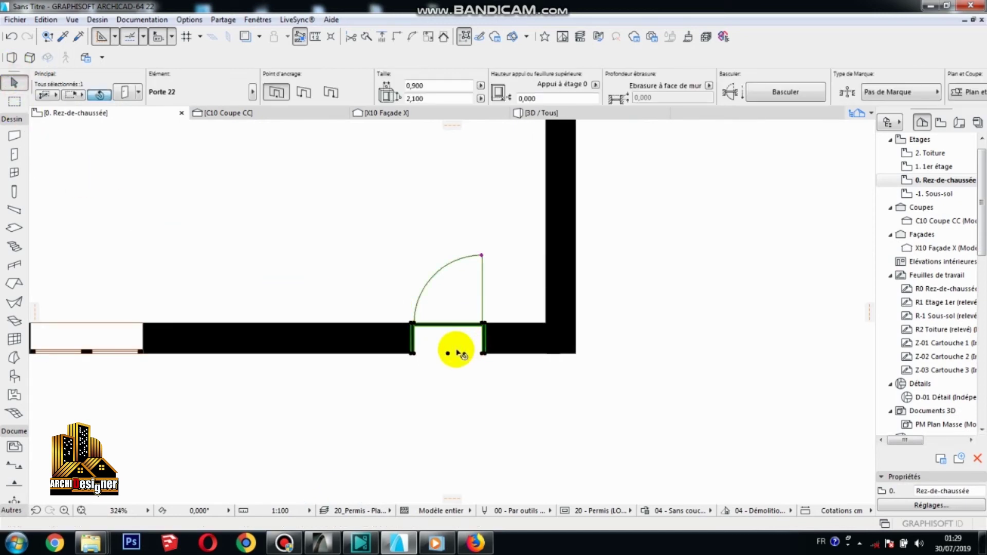
click(486, 354)
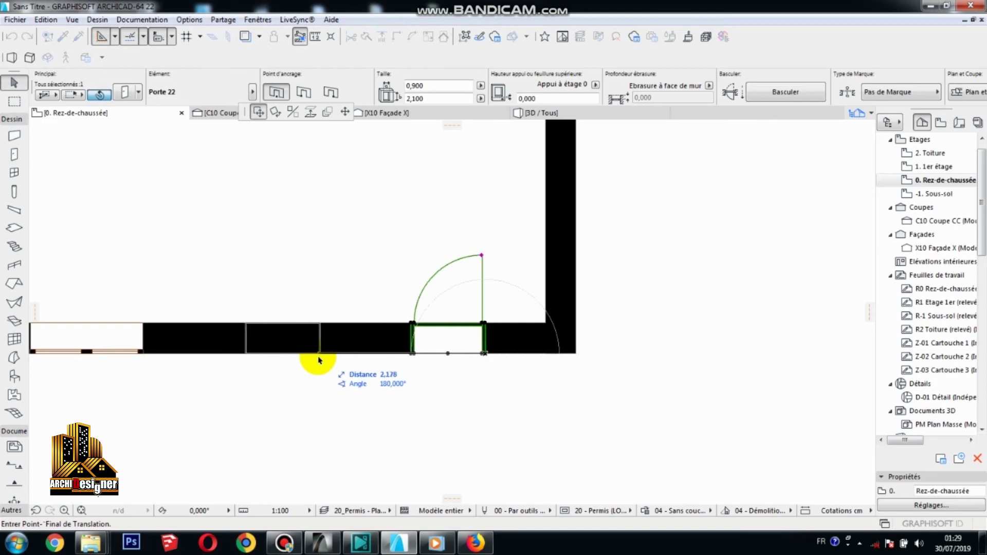
click(316, 354)
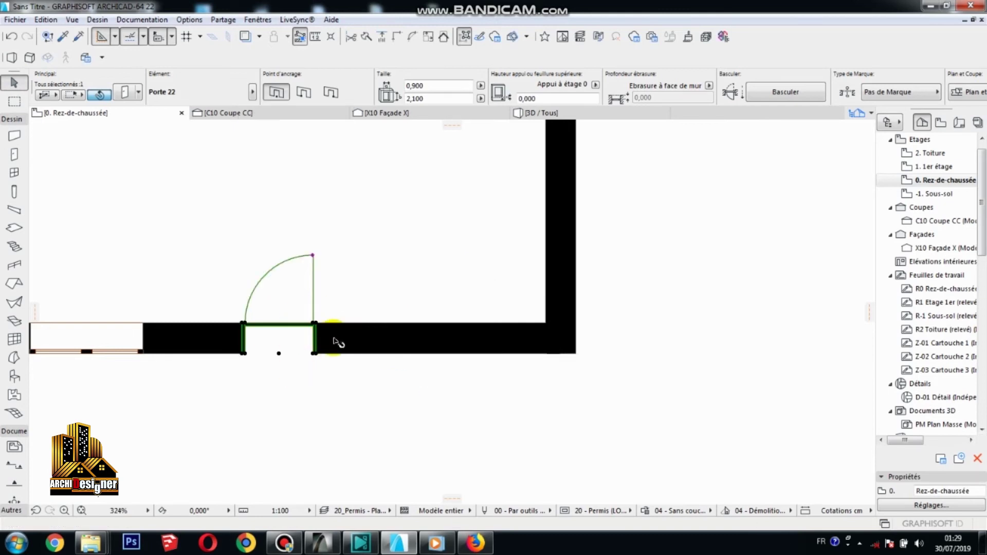
Check the door and windows in the C10 Coupe CC section and X10 Façade X drawings, and return to the section.
click(243, 114)
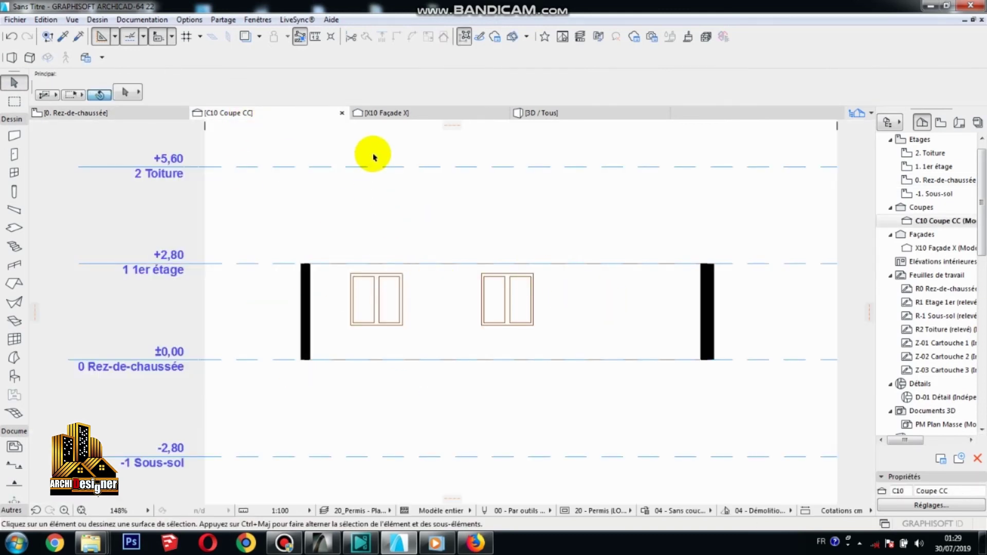
click(396, 114)
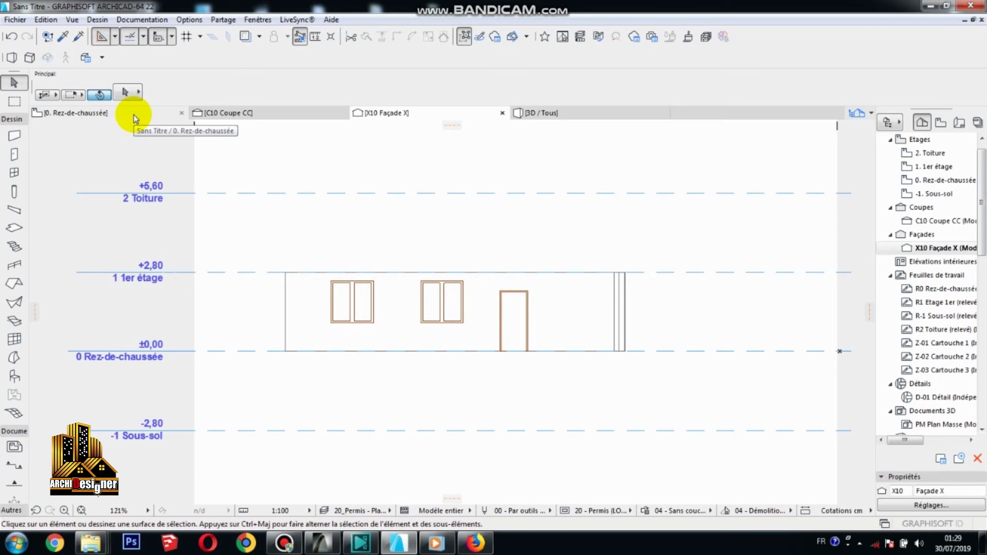
click(280, 112)
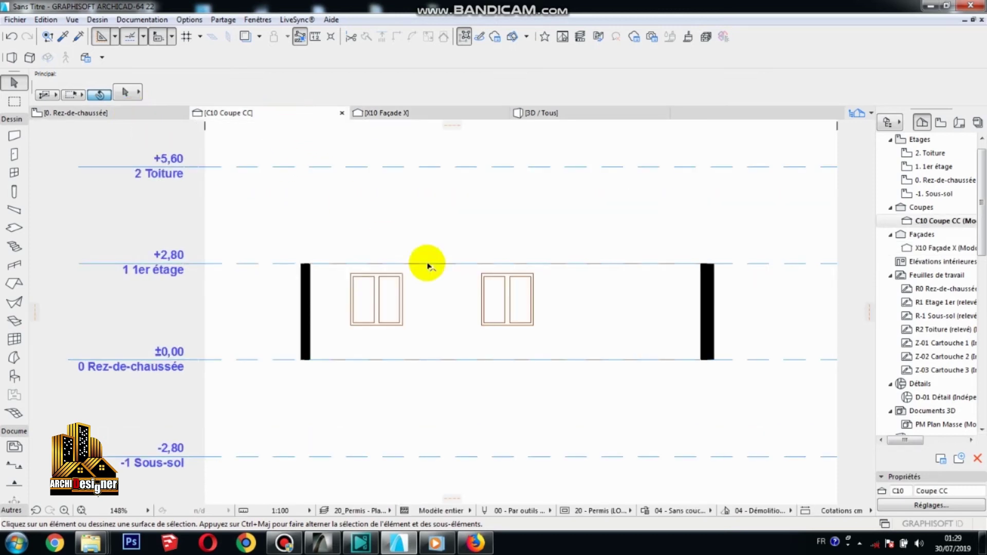
Save the C10 Coupe CC section as a view with layer combination 20_Permis - Plans at scale 1:100.
click(934, 222)
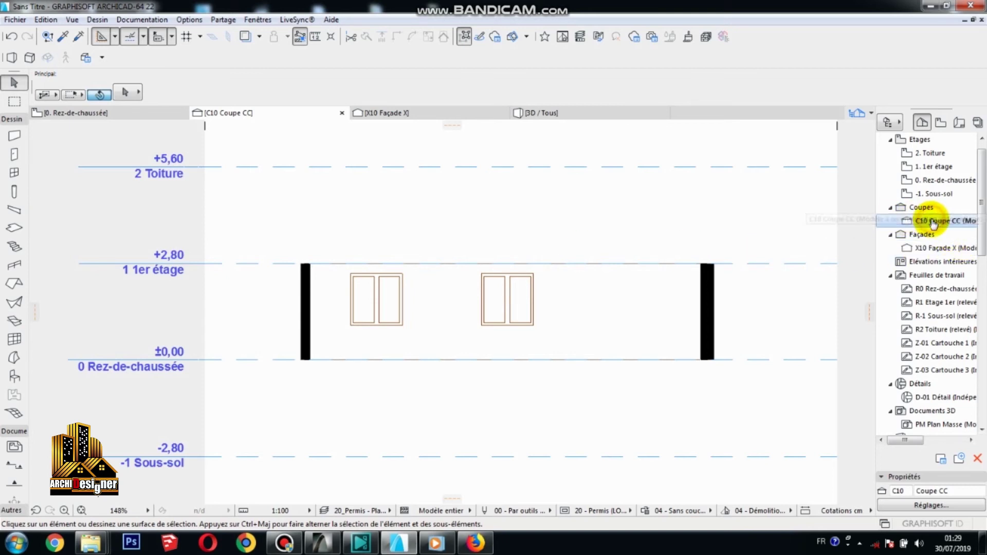
click(944, 124)
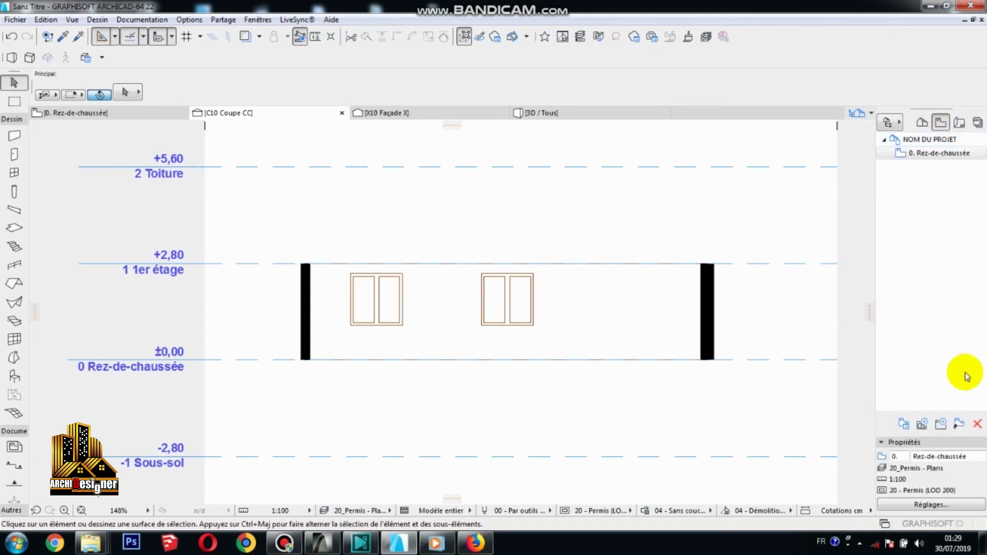
click(920, 425)
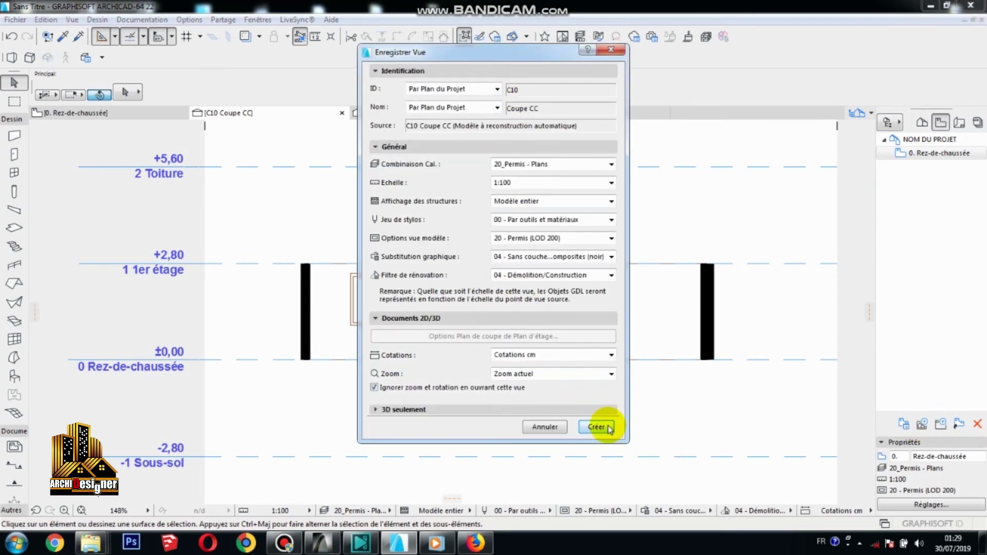
click(605, 427)
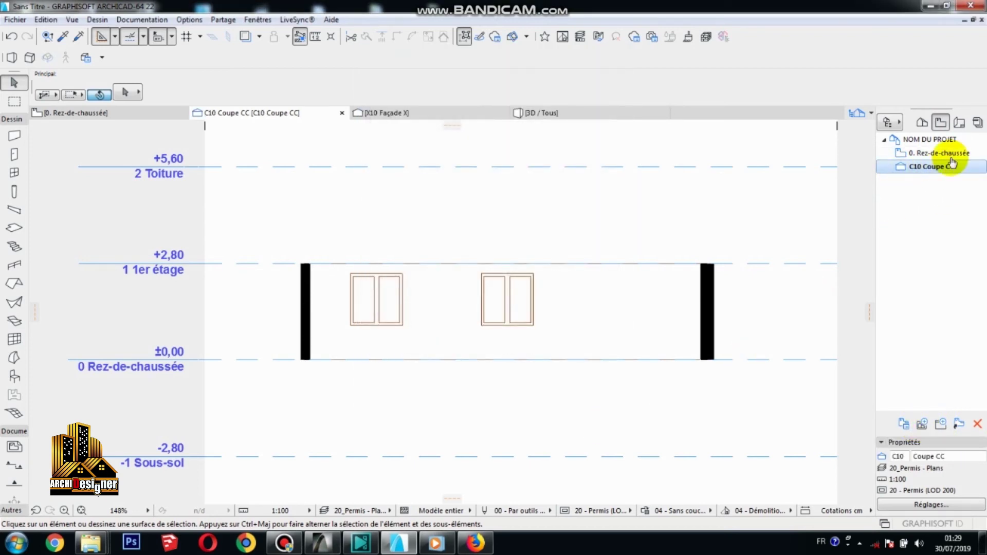
Save the X10 Façade X drawing as a view with layer combination 20_Permis - Plans at scale 1:100.
click(400, 113)
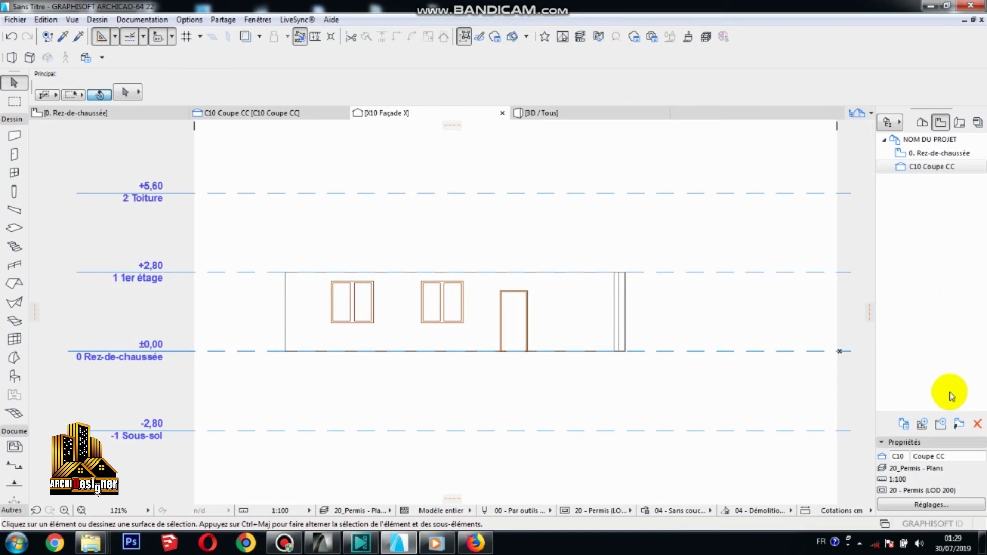
click(921, 424)
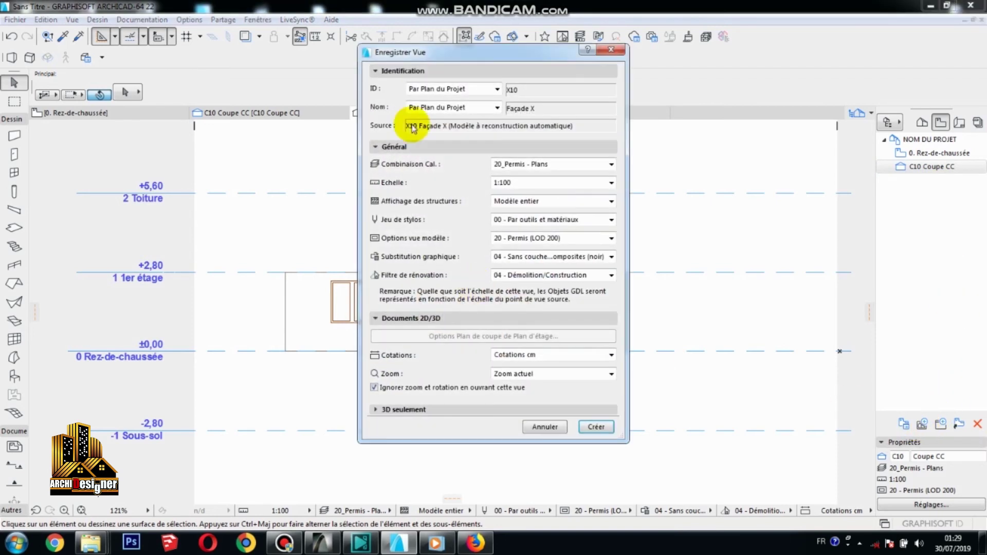
click(598, 426)
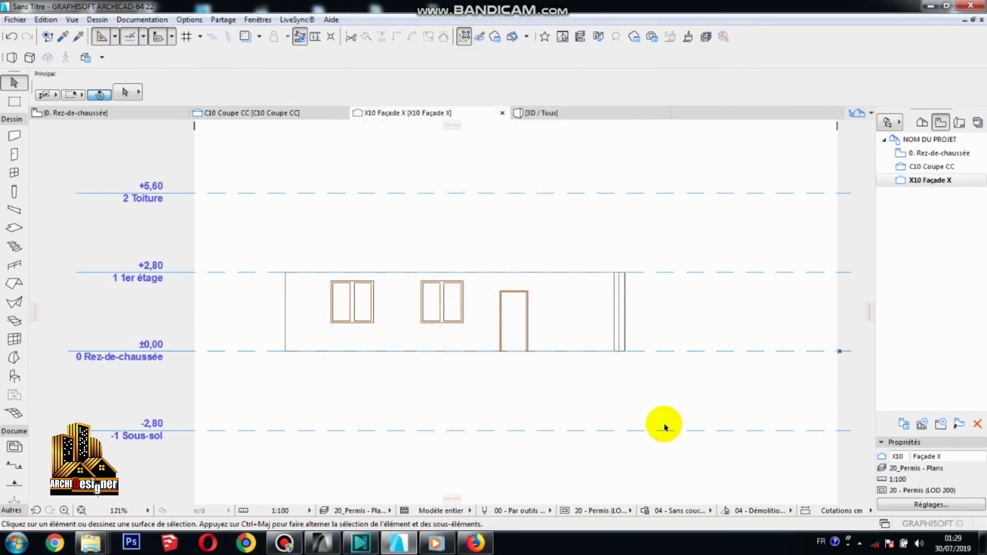
Create a new layout named Mise en page in 03 EXECUTION, using the Type A1 Paysage master layout.
click(959, 124)
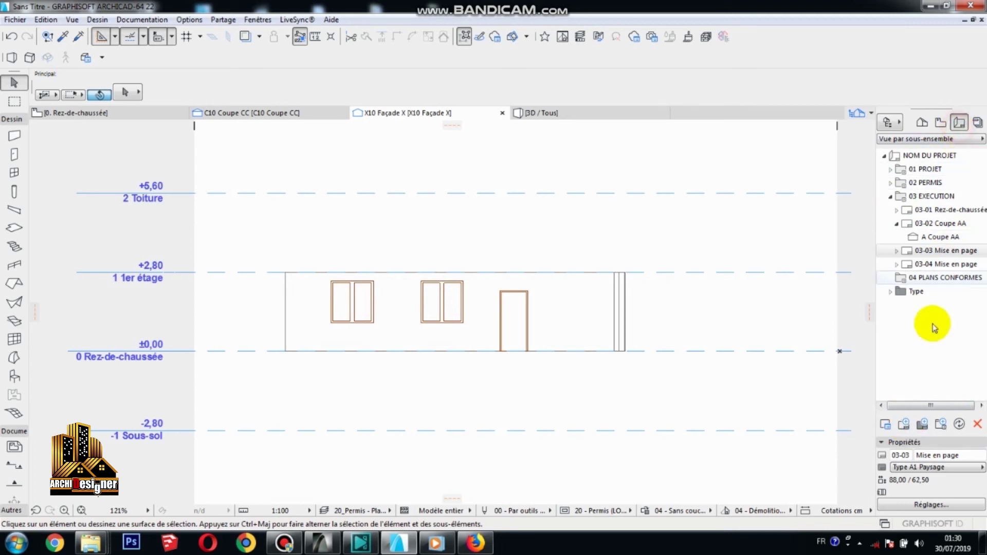
click(905, 425)
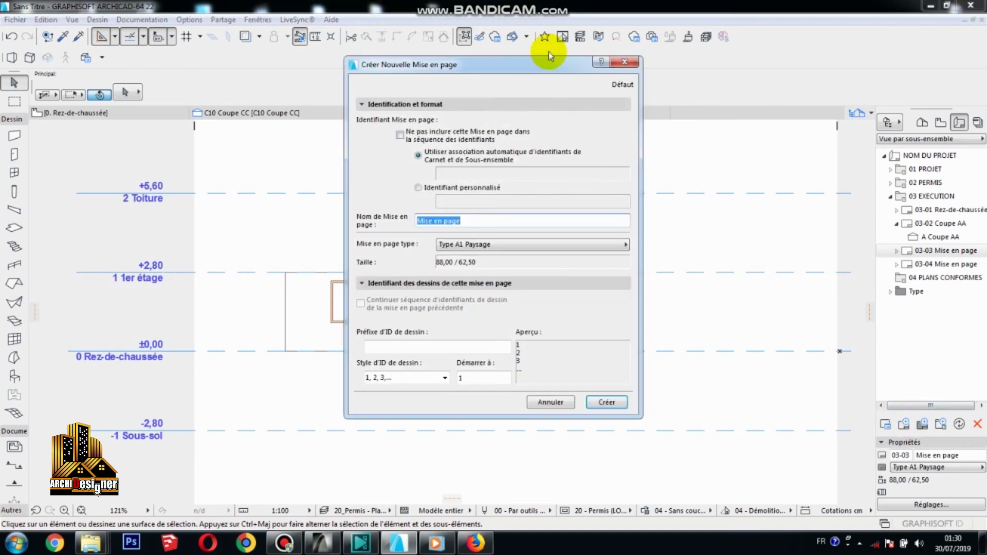
click(616, 404)
scroll(565, 232, down, 3)
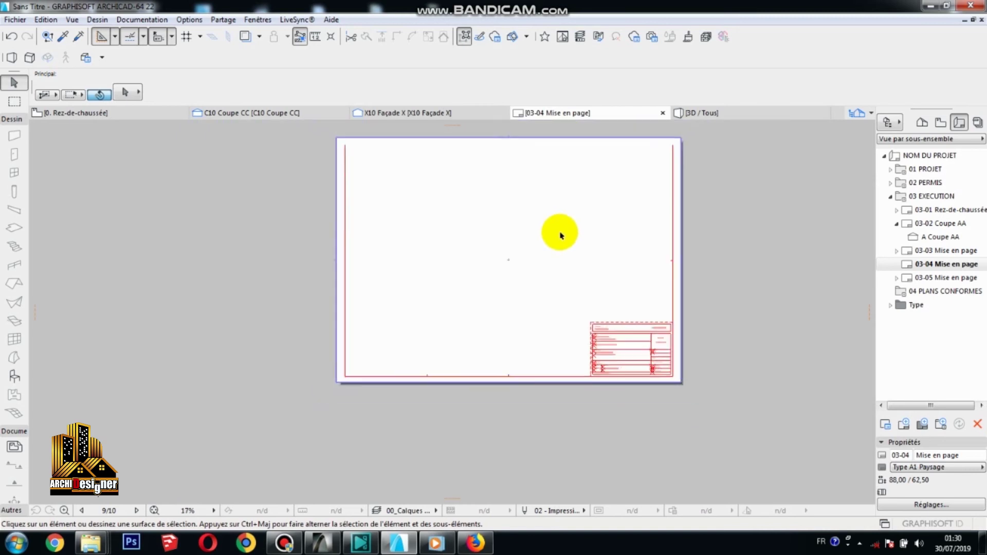
scroll(561, 235, down, 1)
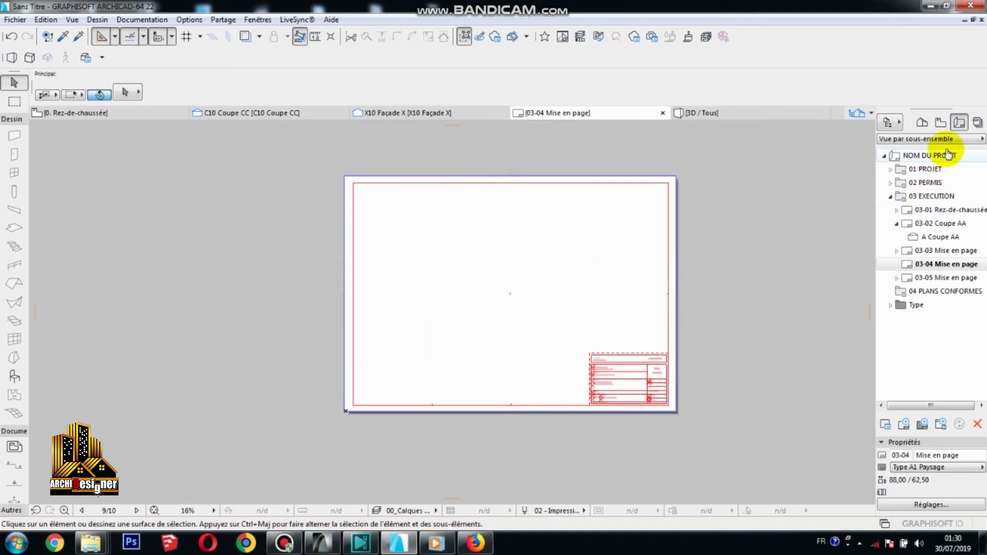
Place the saved 0. Rez-de-chaussée plan, C10 Coupe CC section beside it and X10 Façade X below the plan on the layout.
click(939, 124)
drag(932, 156, 435, 222)
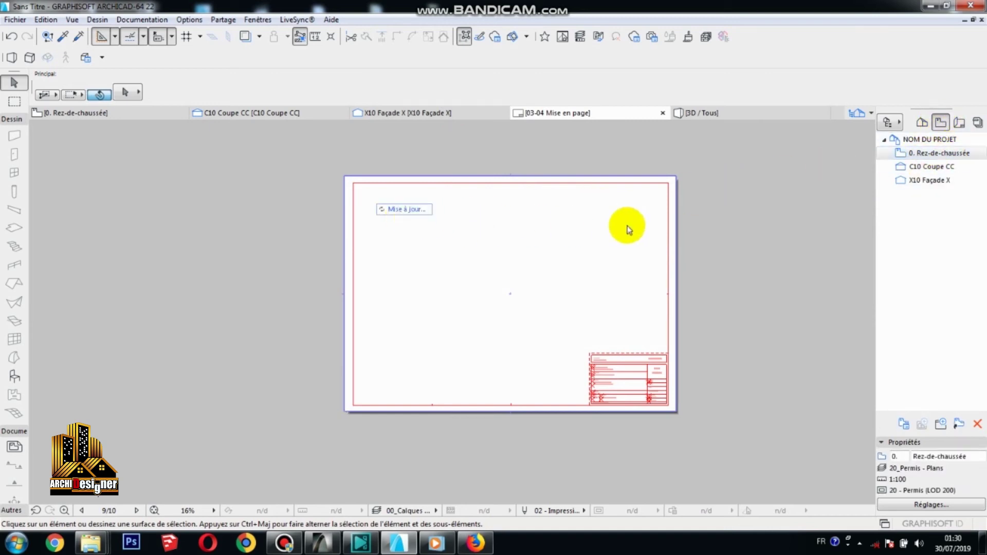
drag(933, 167, 581, 234)
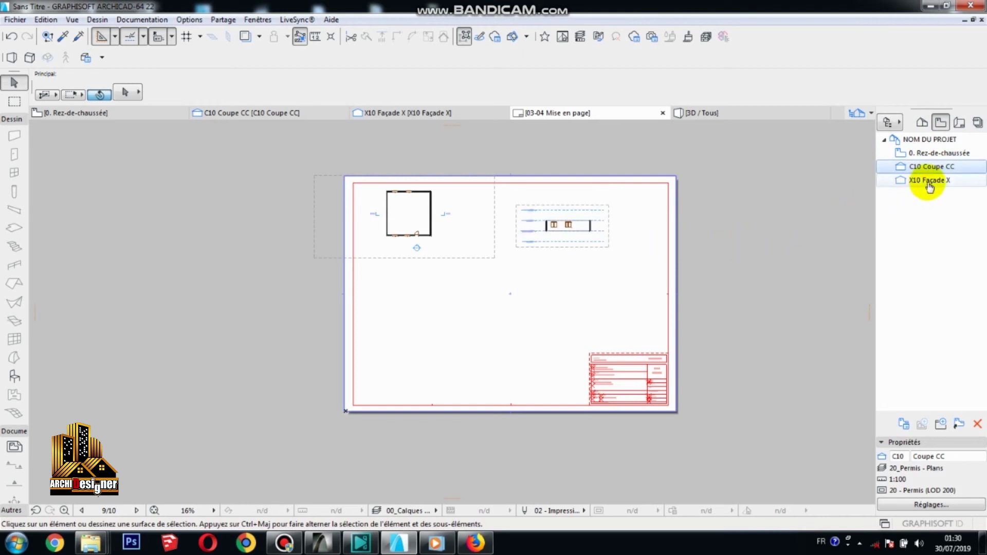
drag(933, 182, 456, 313)
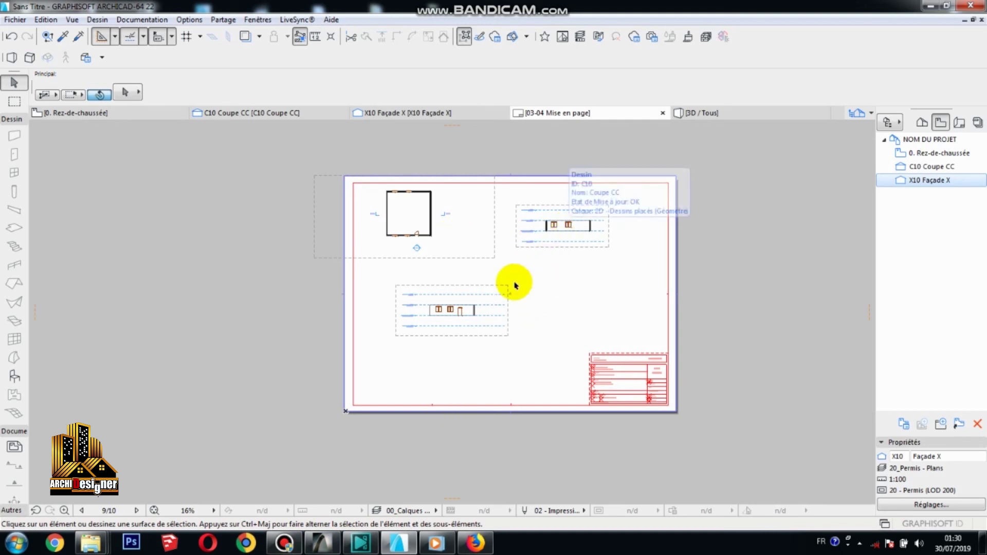
Inspect the drawings placed on the layout, and reopen the ground-floor plan to examine the lower wall's door and windows.
scroll(571, 313, down, 2)
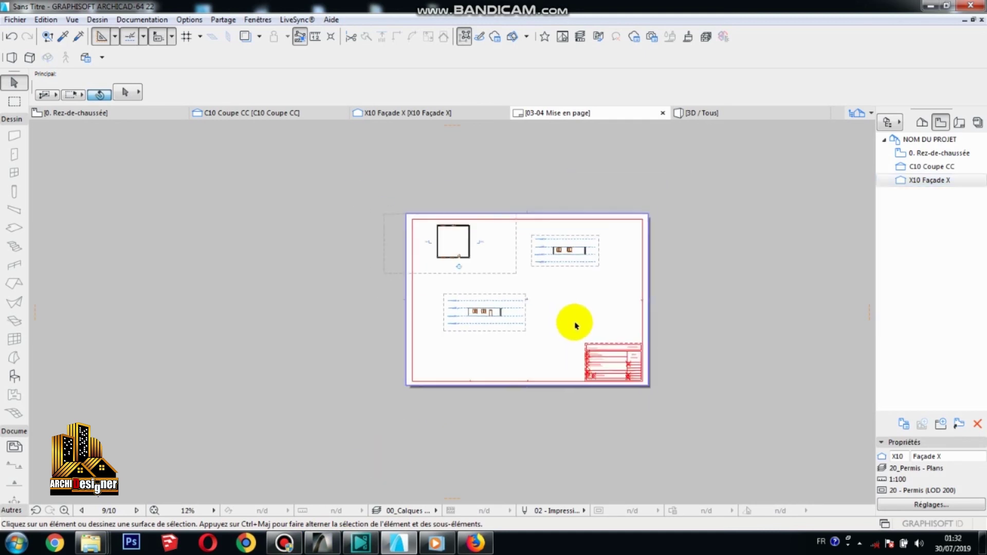
scroll(538, 289, up, 4)
scroll(562, 289, up, 2)
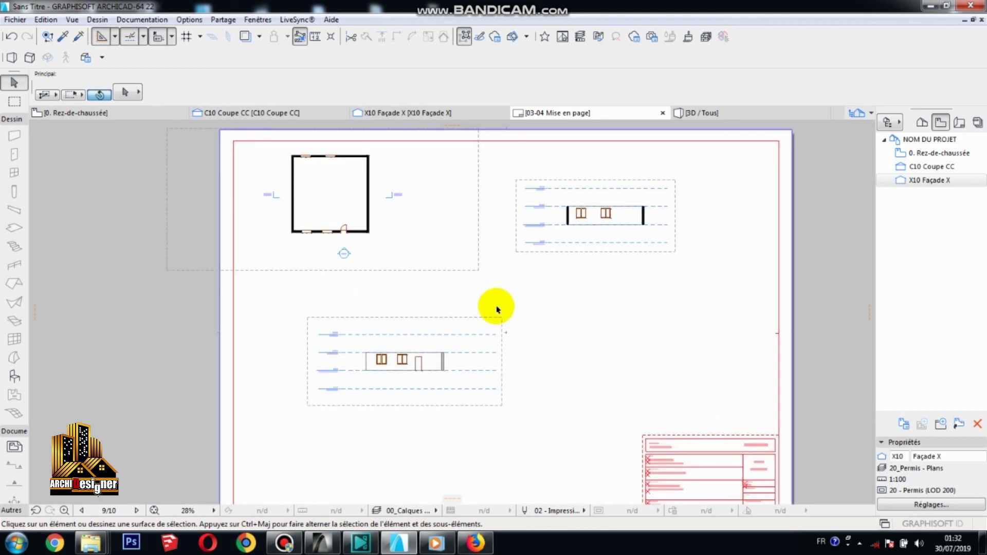
scroll(493, 311, up, 3)
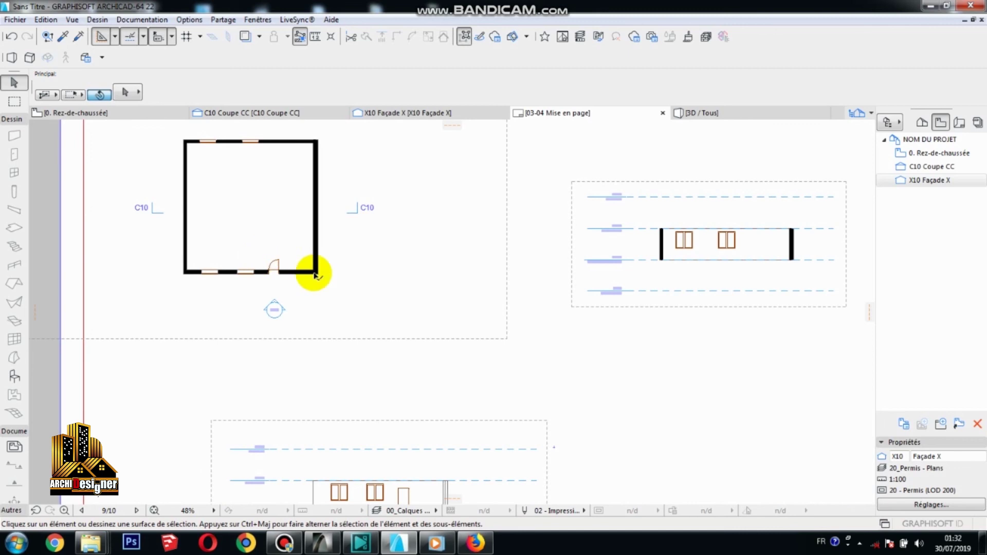
scroll(450, 349, down, 1)
middle_drag(449, 348, 444, 340)
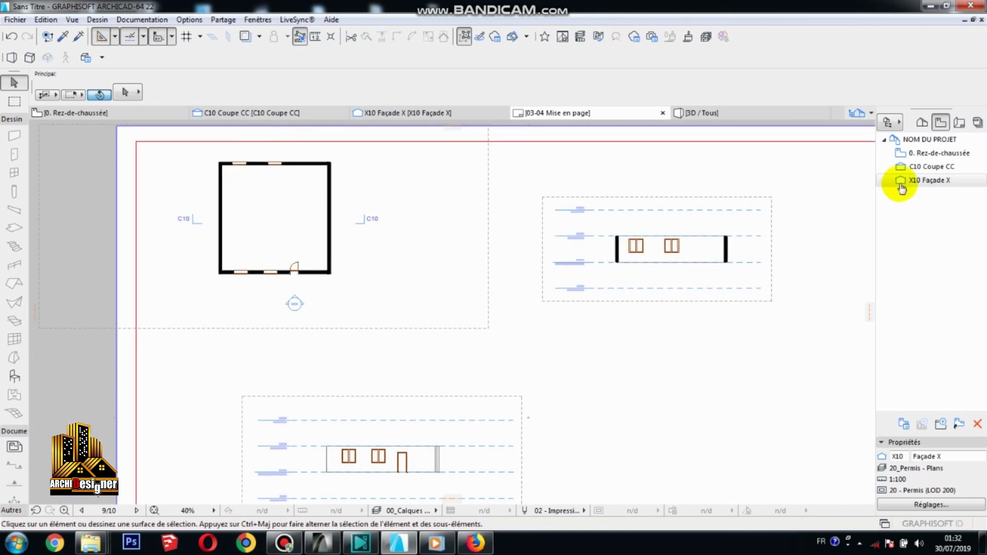
click(922, 123)
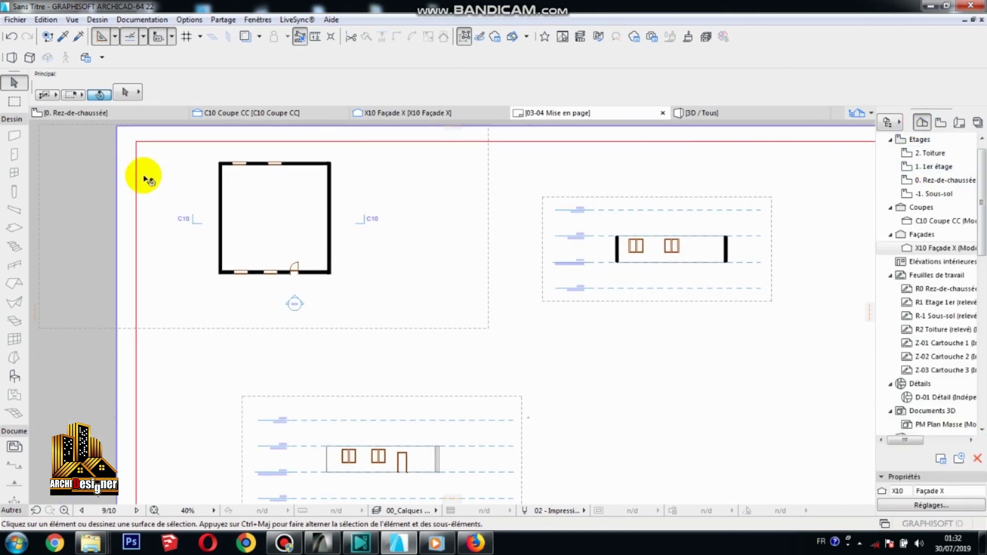
click(102, 114)
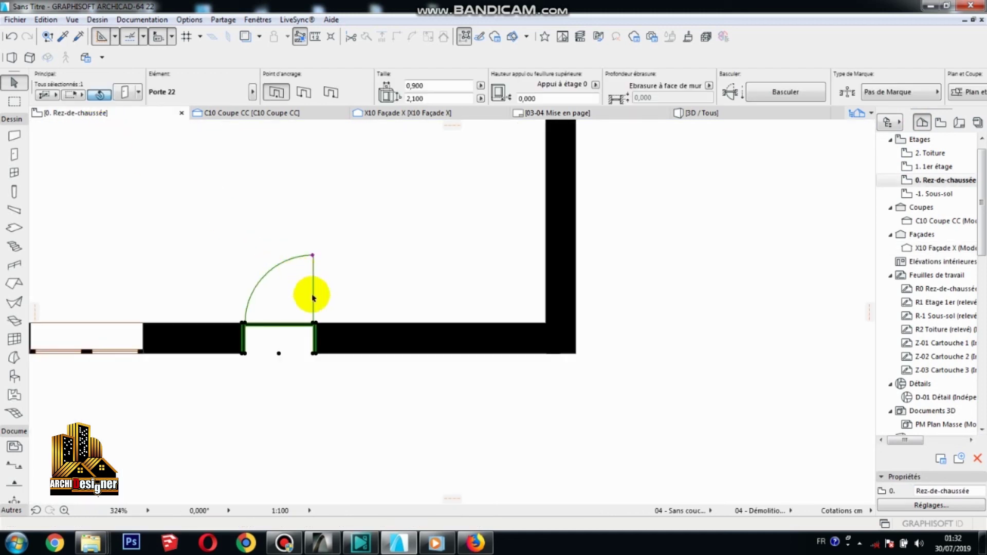
scroll(313, 297, down, 3)
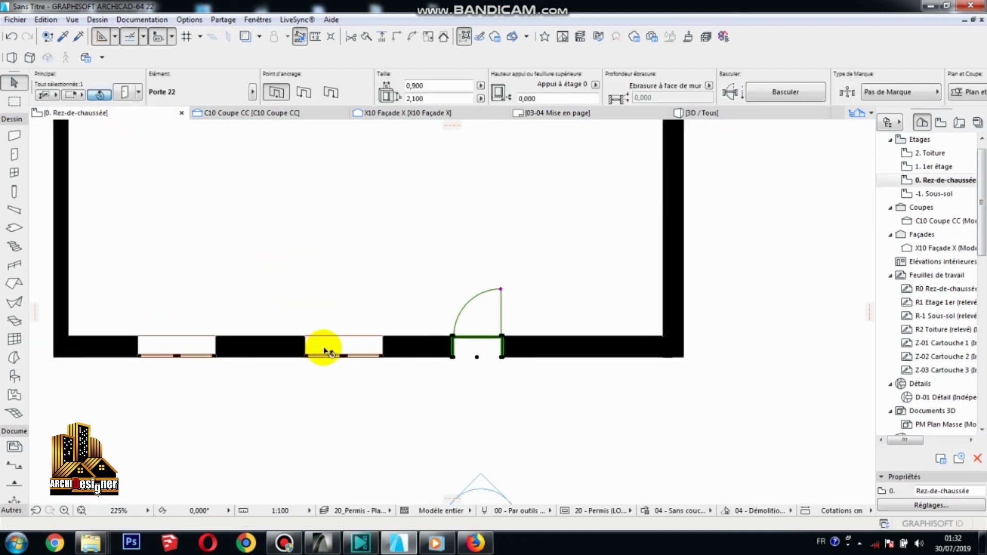
click(332, 354)
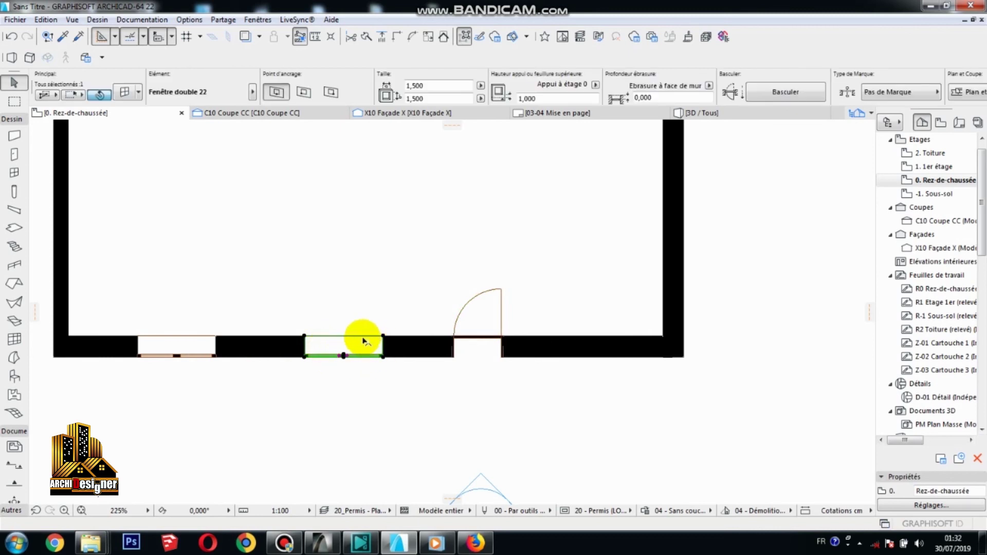
scroll(363, 341, down, 7)
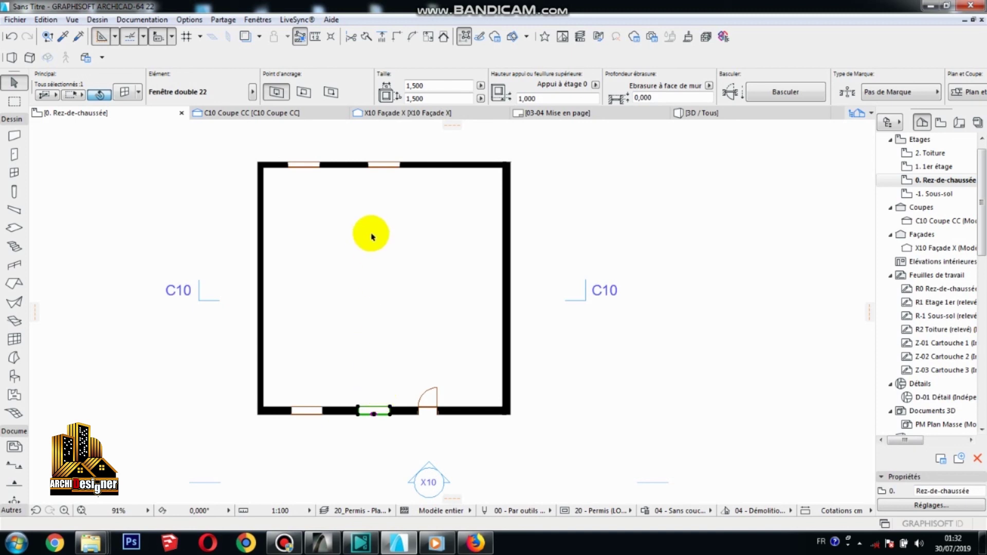
In the C10 Coupe CC section, move the window farther from the left wall closer to the other window.
click(289, 117)
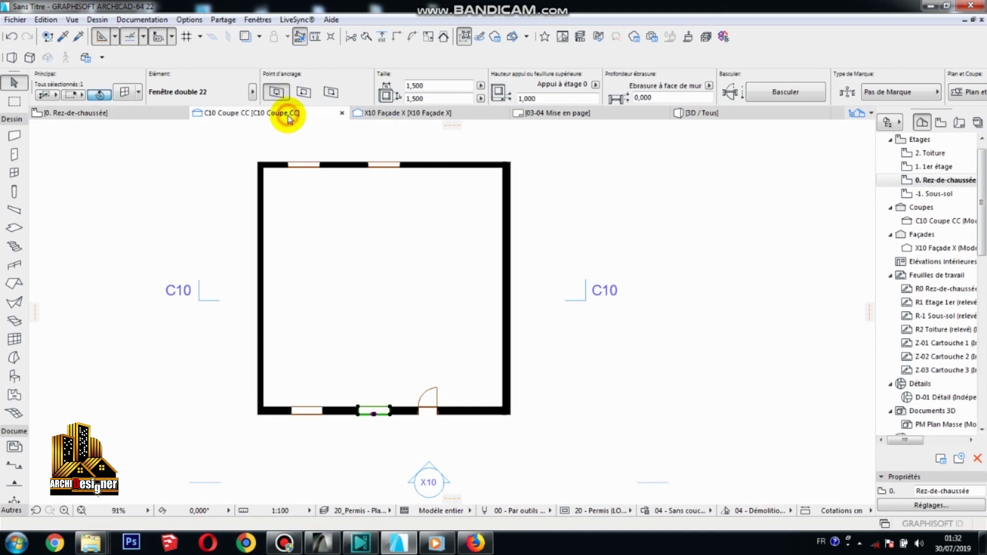
scroll(488, 320, up, 2)
scroll(488, 320, up, 1)
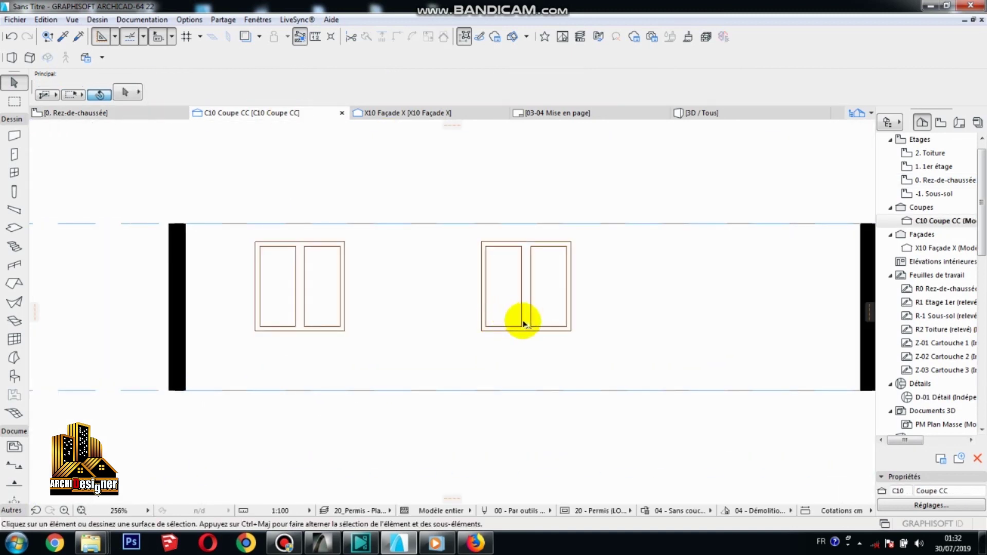
click(525, 324)
click(571, 331)
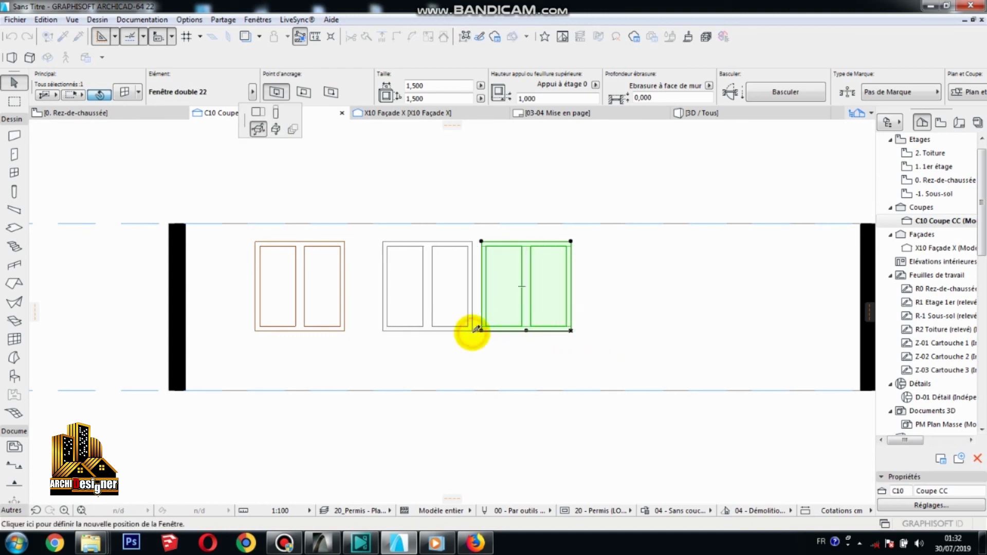
click(473, 330)
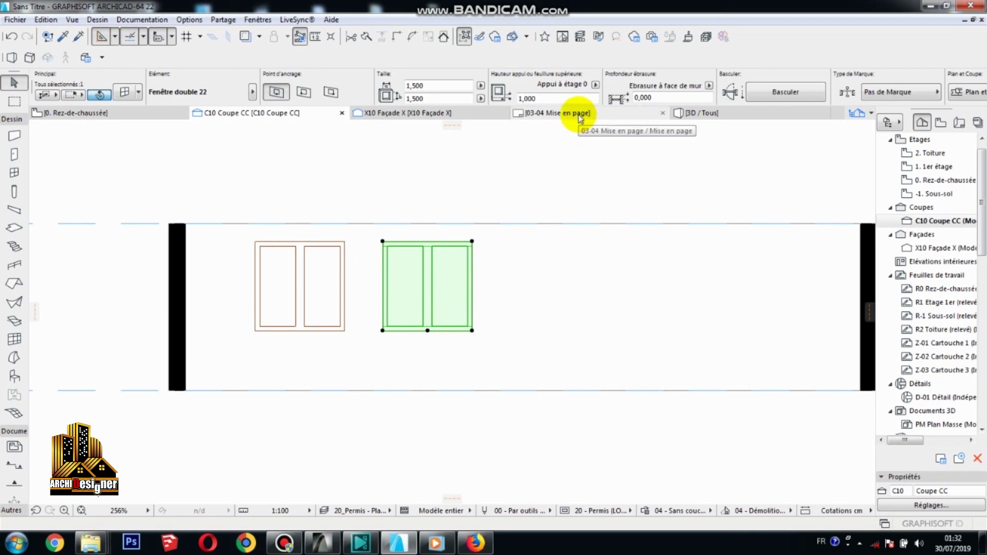
click(382, 331)
click(367, 331)
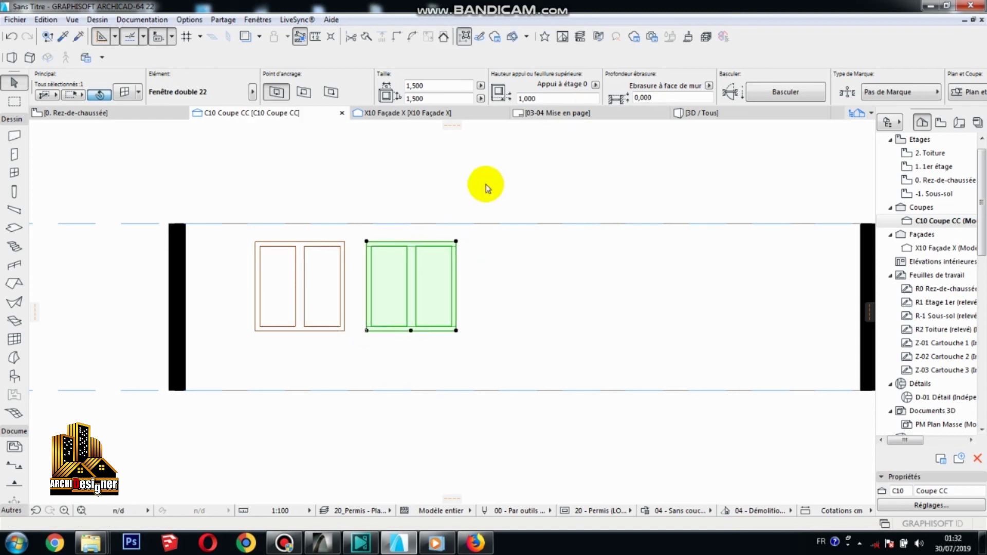
Return to the 03-04 Mise en page layout and inspect the window positions in its section, plan and façade drawings.
click(555, 115)
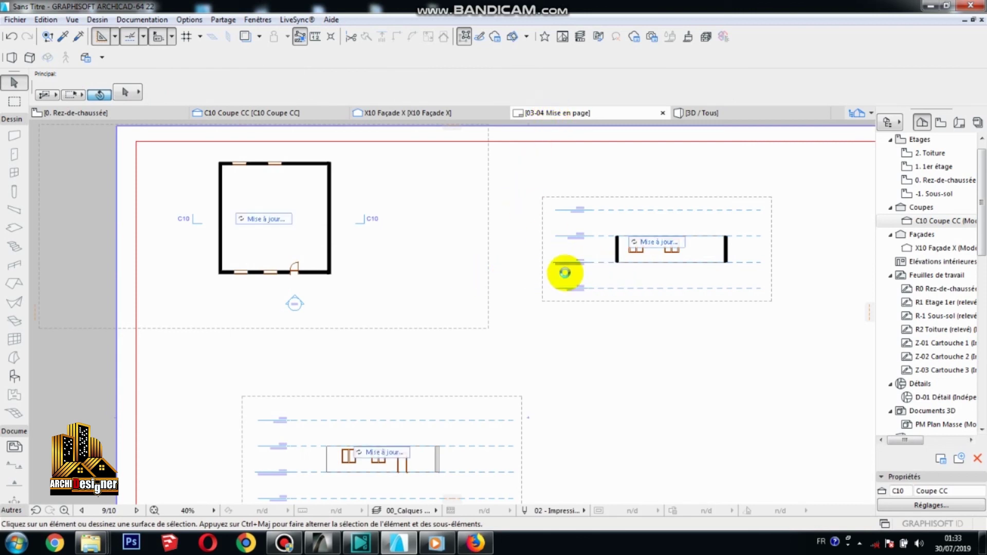
scroll(646, 256, up, 6)
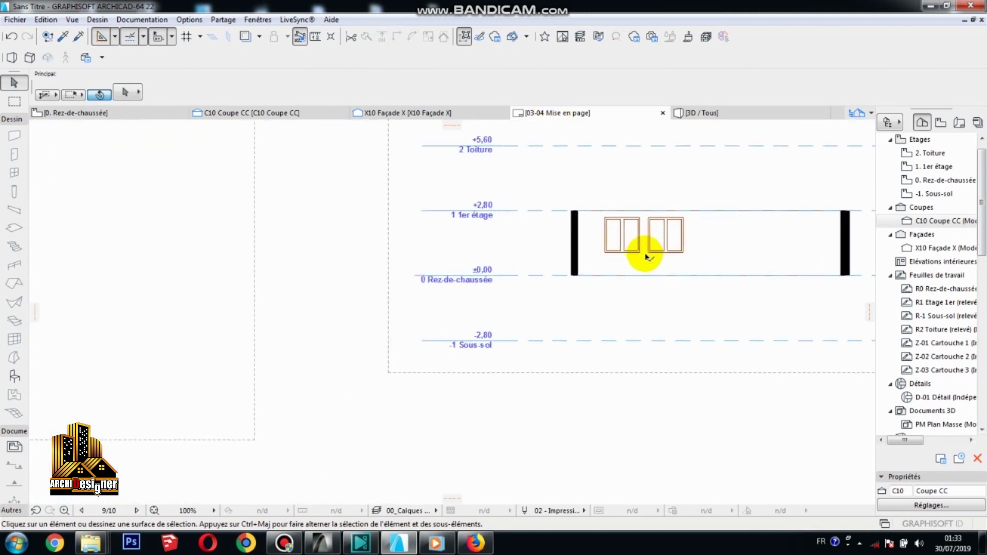
scroll(635, 226, down, 10)
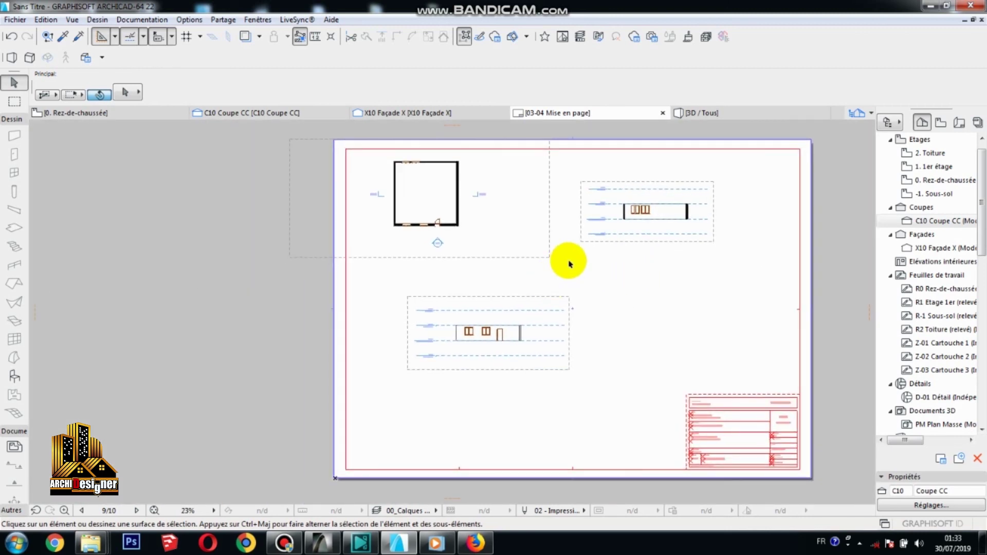
scroll(524, 258, up, 2)
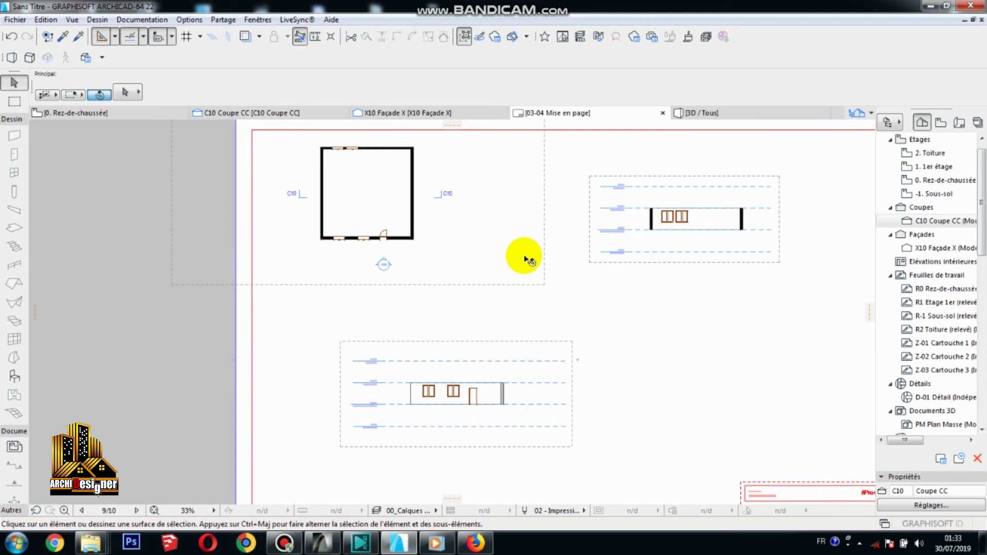
scroll(523, 259, down, 2)
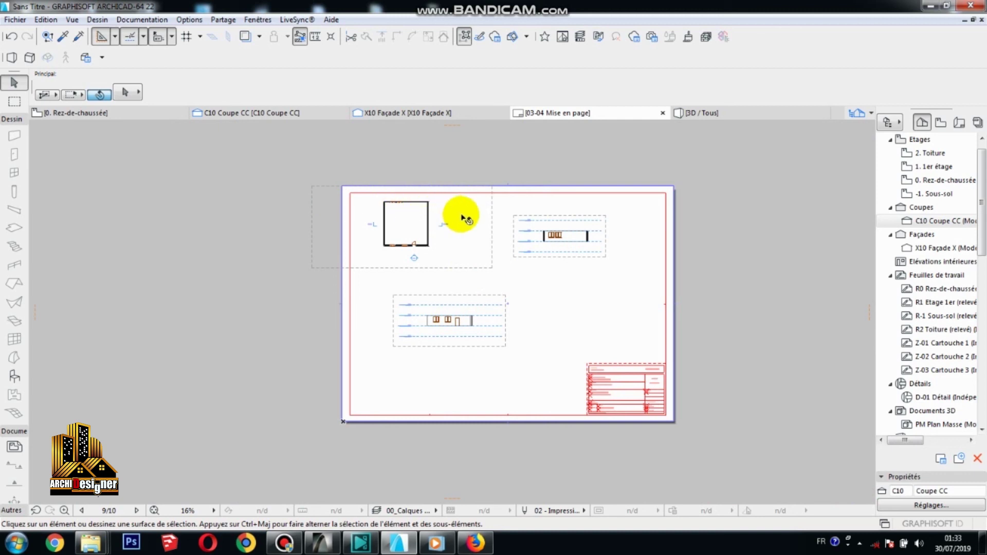
Review the project's saved views, and display the layout book with the 03 EXECUTION layouts.
click(939, 123)
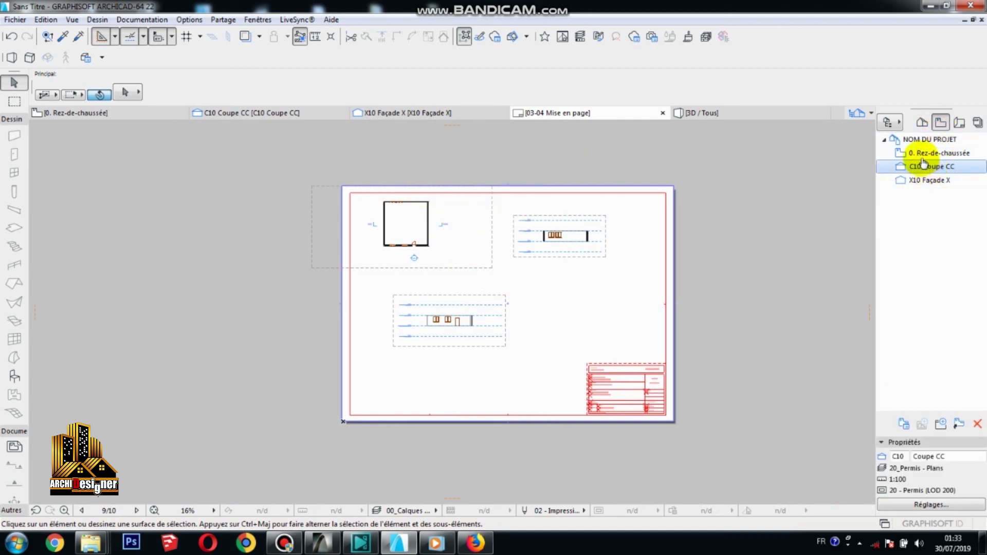
click(960, 123)
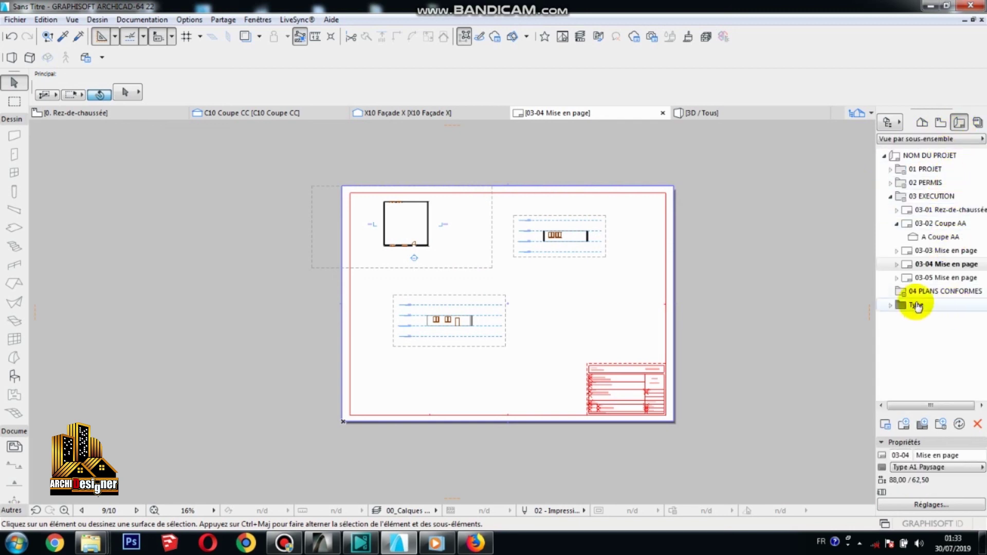